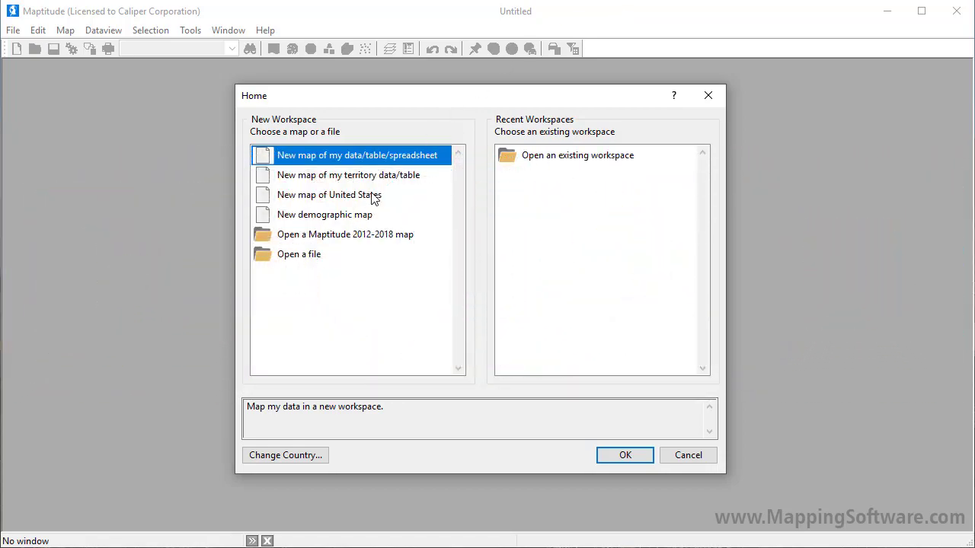
Step: Create a new map of the United States showing the whole country
{"action": "left_click", "coordinate": [372, 195]}
{"action": "left_click", "coordinate": [627, 455]}
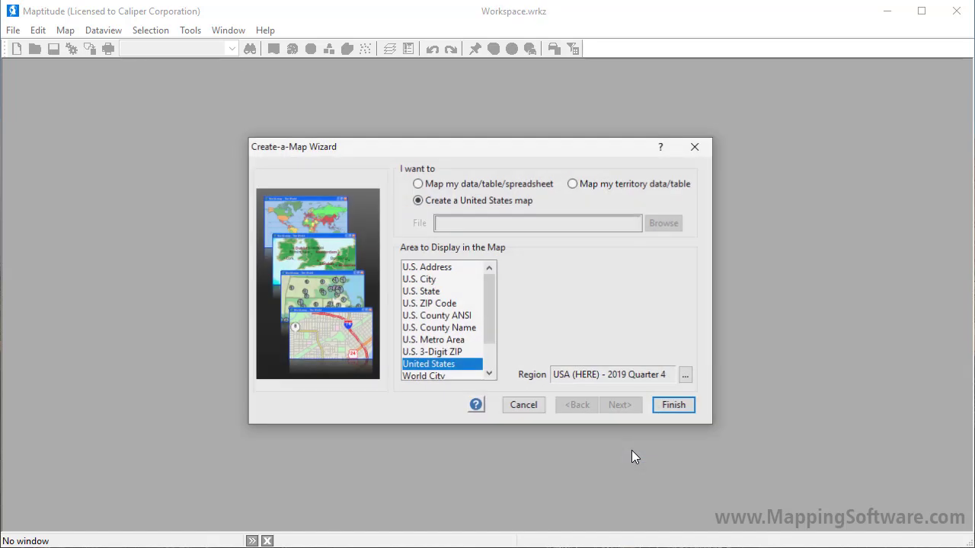
{"action": "left_click", "coordinate": [661, 411]}
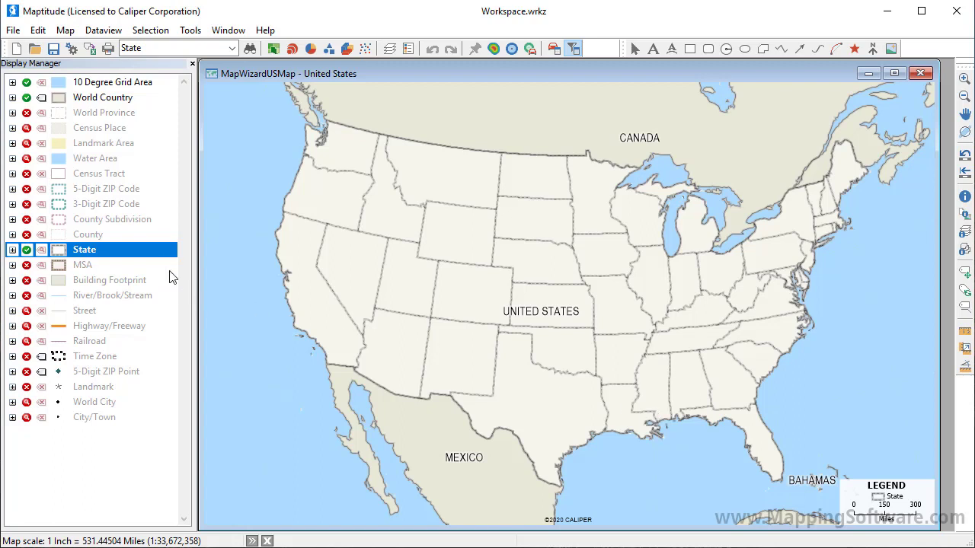
Step: Make State the working layer of the map
{"action": "right_click", "coordinate": [163, 251]}
{"action": "left_click", "coordinate": [195, 260]}
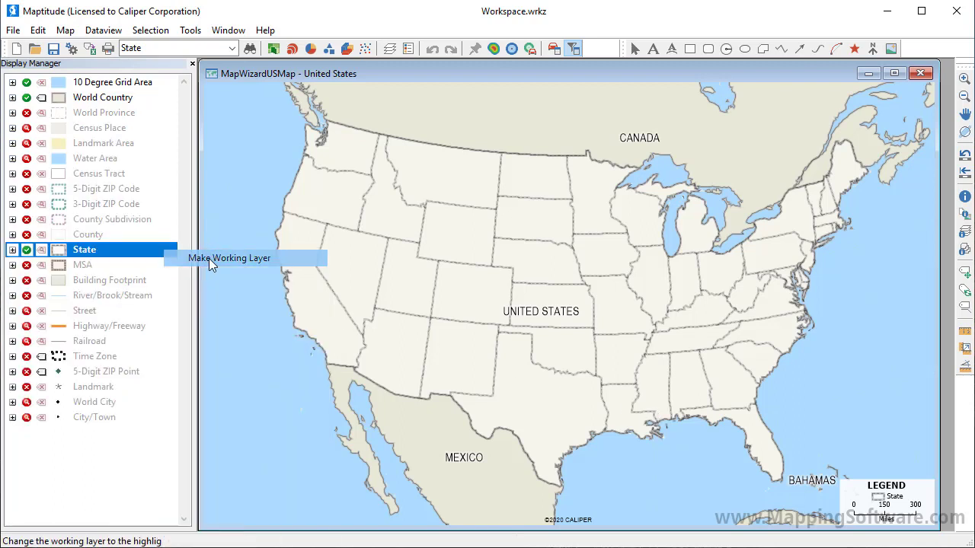
{"action": "left_click", "coordinate": [232, 48]}
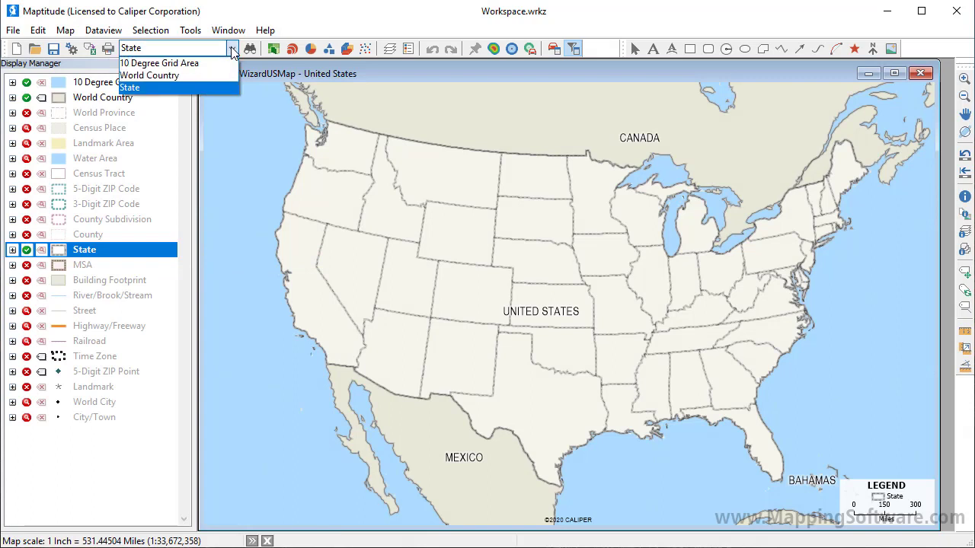
{"action": "left_click", "coordinate": [216, 91]}
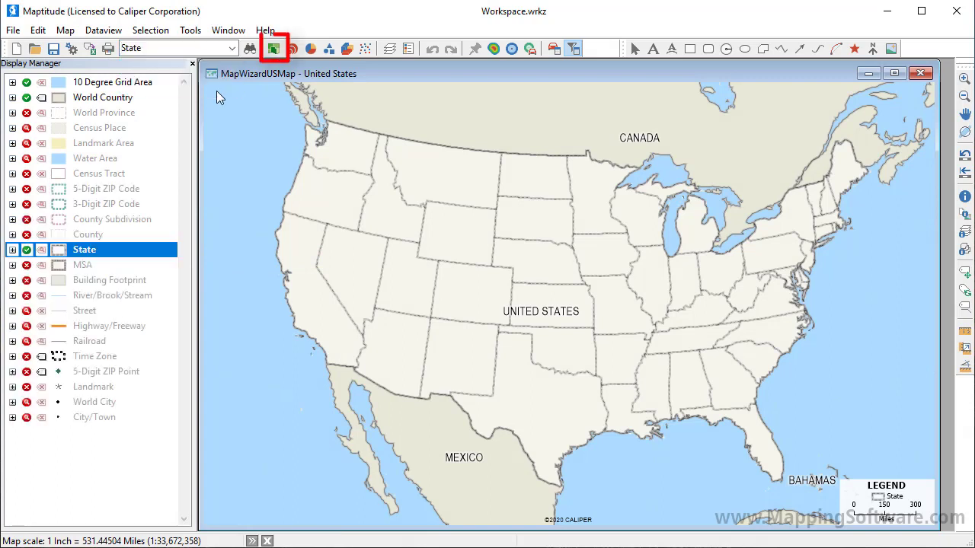
Step: Add a color theme to the State layer based on the Median family income field, keeping the default classification settings
{"action": "left_click", "coordinate": [273, 49]}
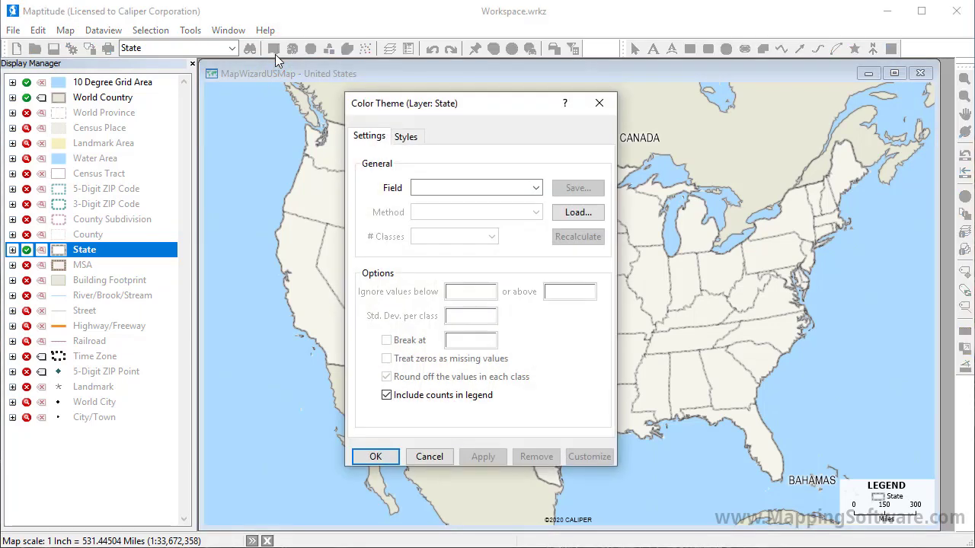
{"action": "left_click", "coordinate": [536, 188]}
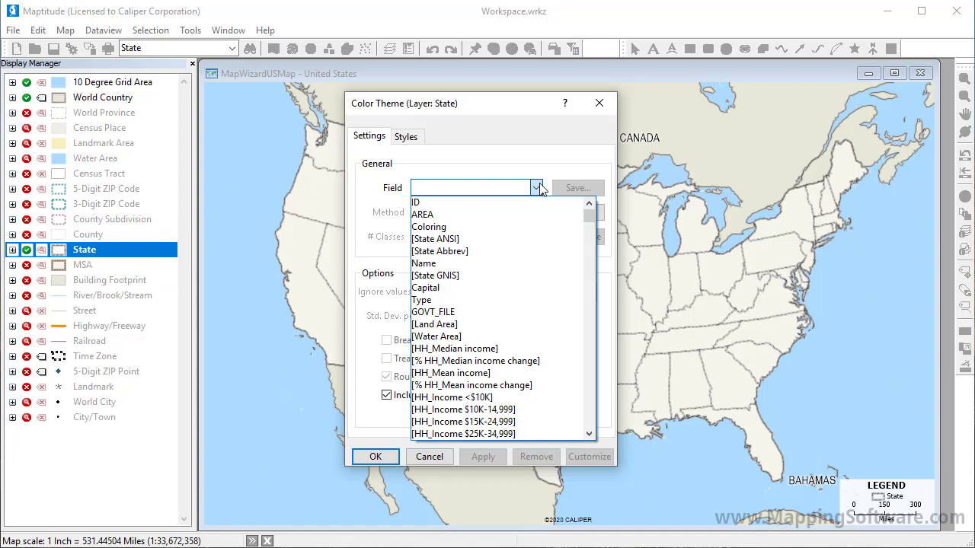
{"action": "type", "text": "family"}
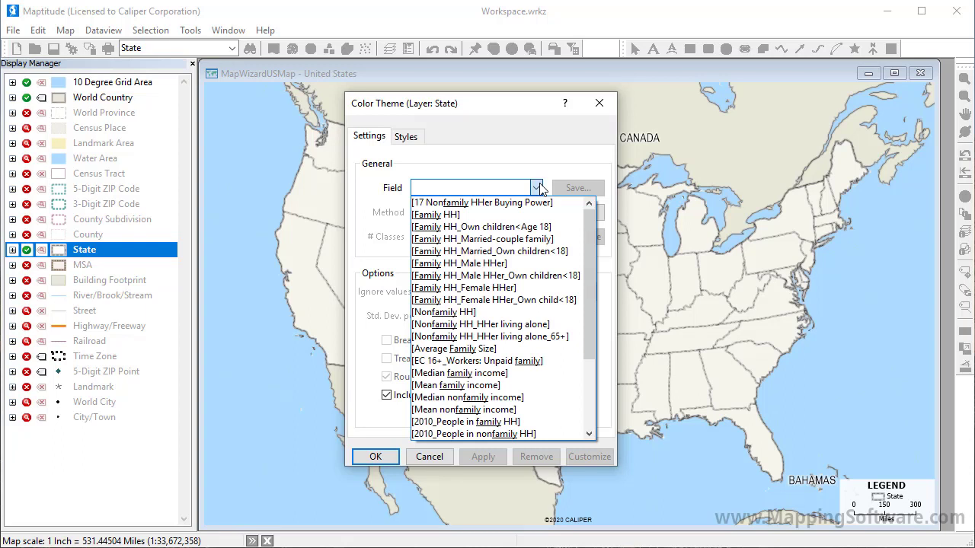
{"action": "left_click", "coordinate": [491, 373]}
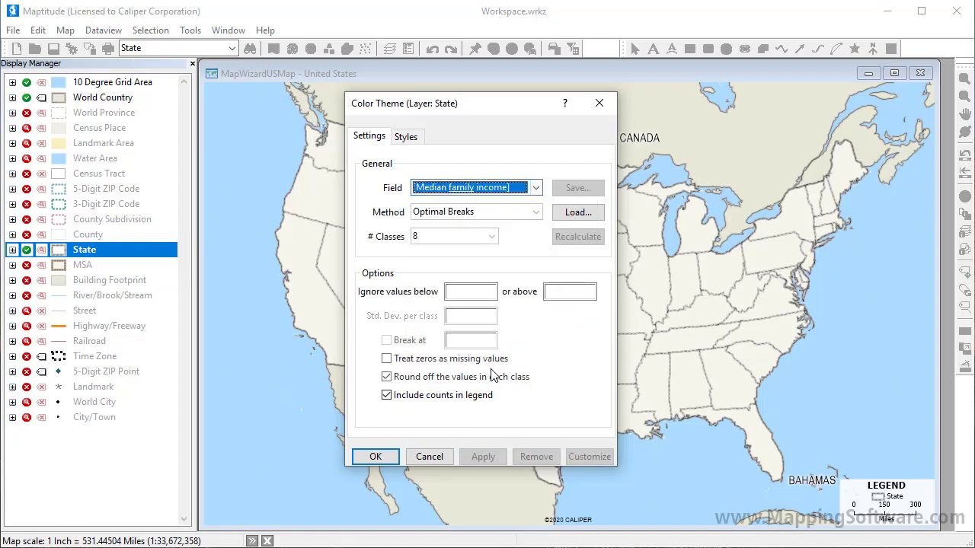
{"action": "left_click", "coordinate": [376, 457]}
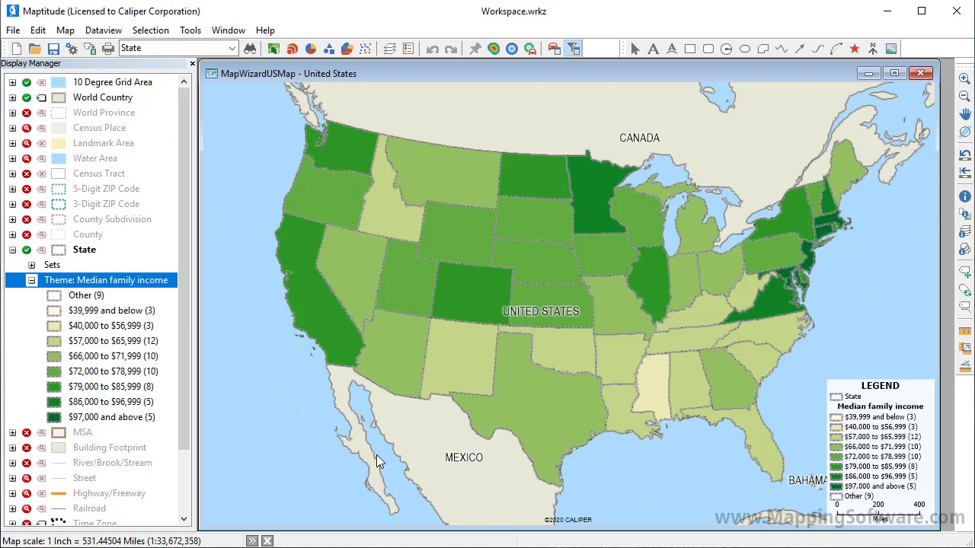
Step: Customize the Median family income color theme manually, changing its classification method to Steps
{"action": "left_click", "coordinate": [273, 48]}
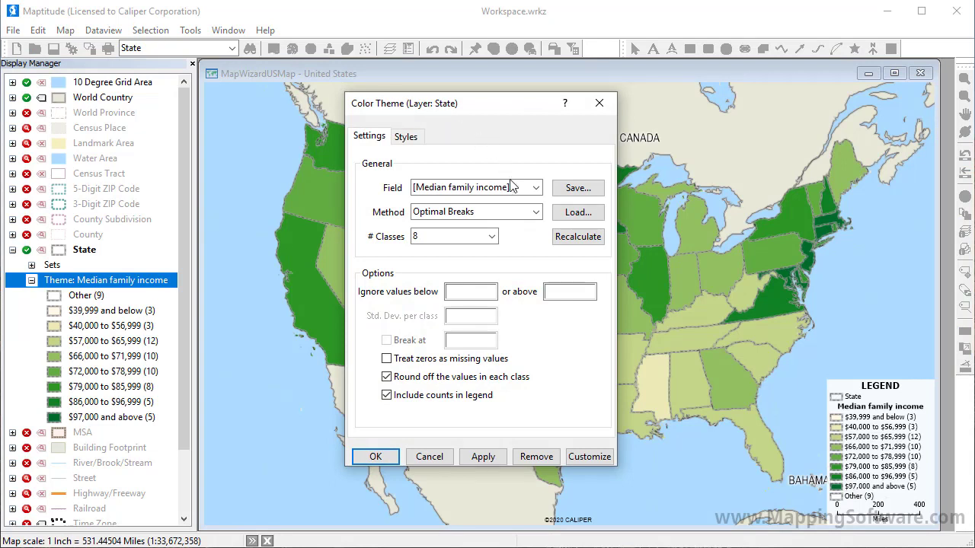
{"action": "left_click", "coordinate": [536, 213]}
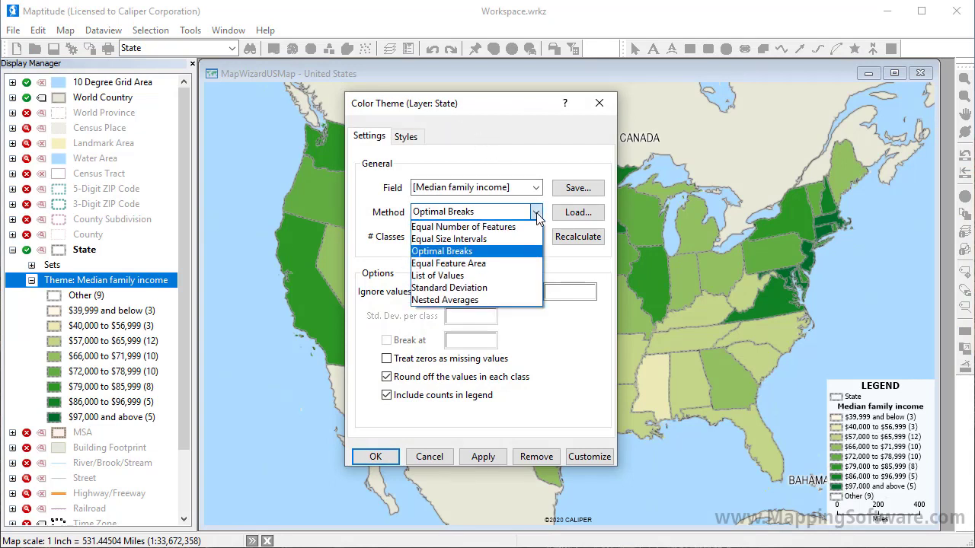
{"action": "left_click", "coordinate": [537, 216]}
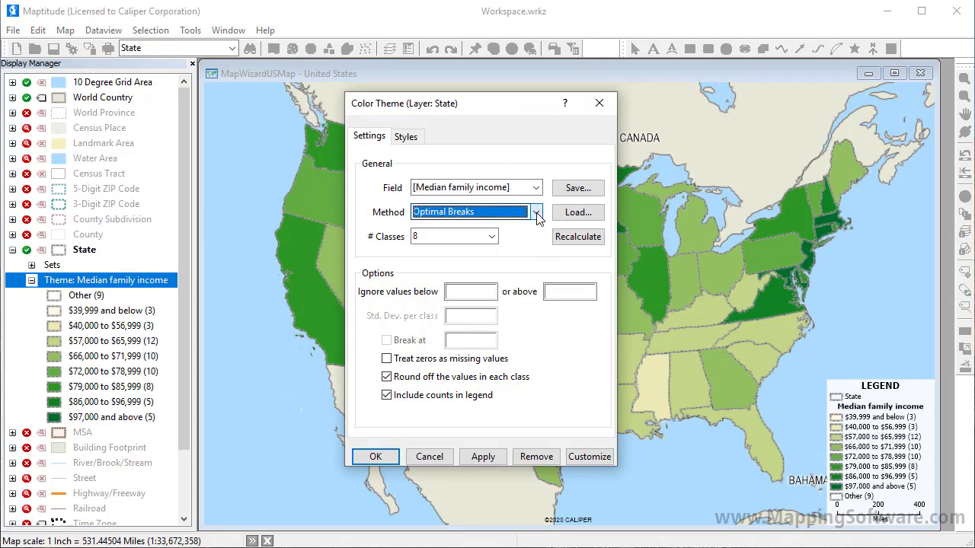
{"action": "left_click", "coordinate": [493, 237]}
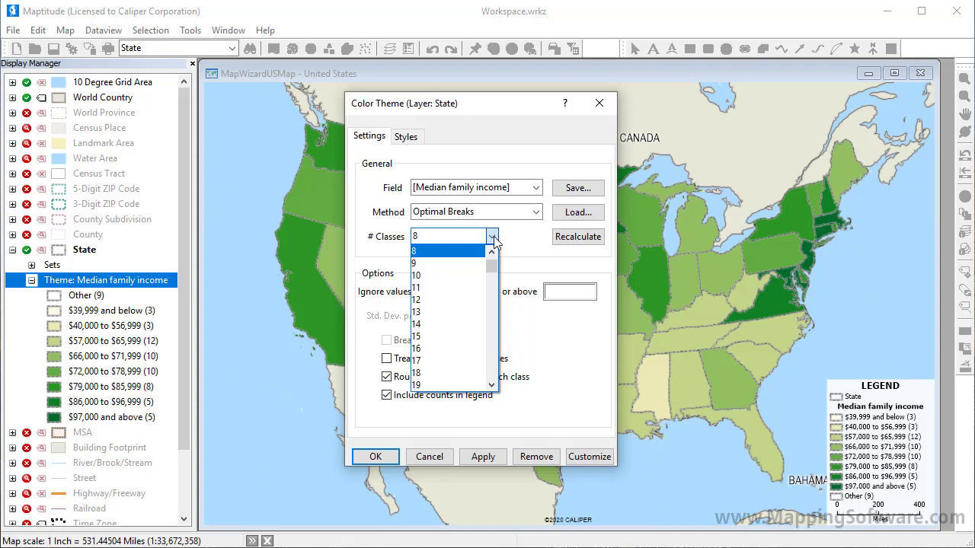
{"action": "left_click", "coordinate": [492, 237]}
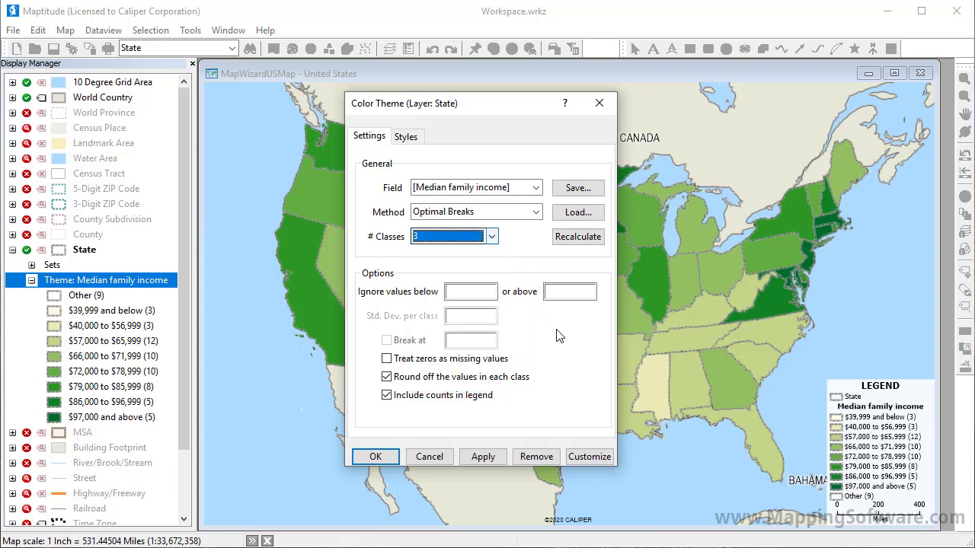
{"action": "left_click", "coordinate": [582, 456]}
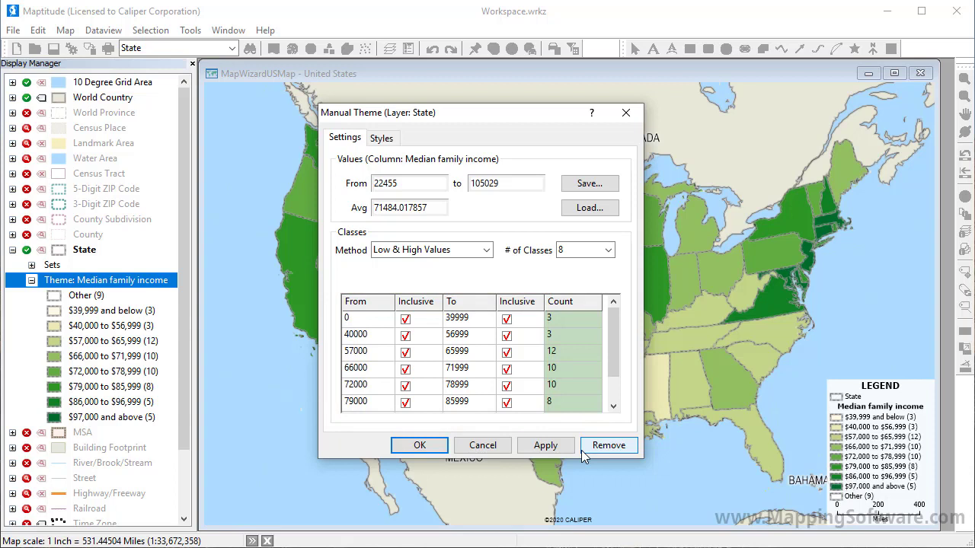
{"action": "left_click", "coordinate": [459, 252]}
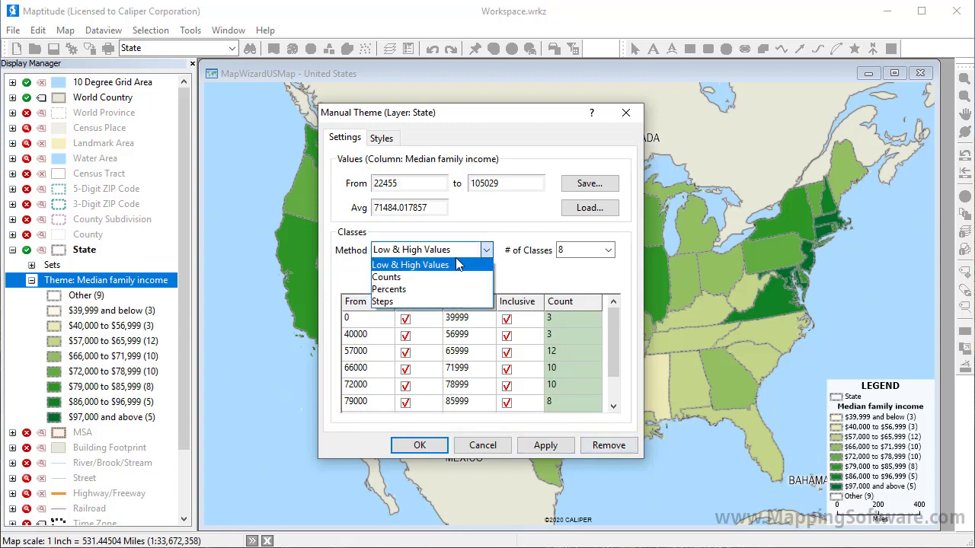
{"action": "left_click", "coordinate": [459, 302]}
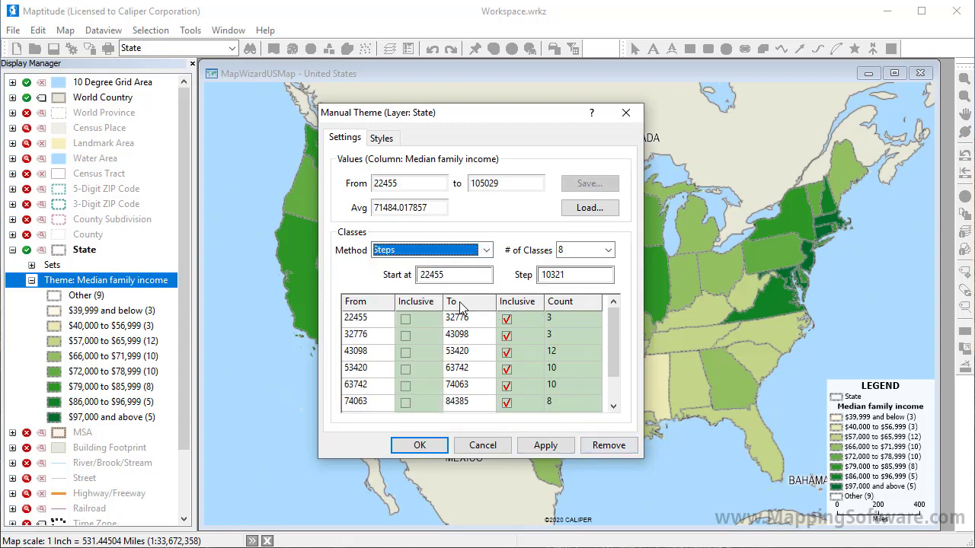
Step: Set the manual theme to 9 classes, starting at 20000 with a step of 10000
{"action": "left_click", "coordinate": [609, 252]}
{"action": "left_click", "coordinate": [597, 274]}
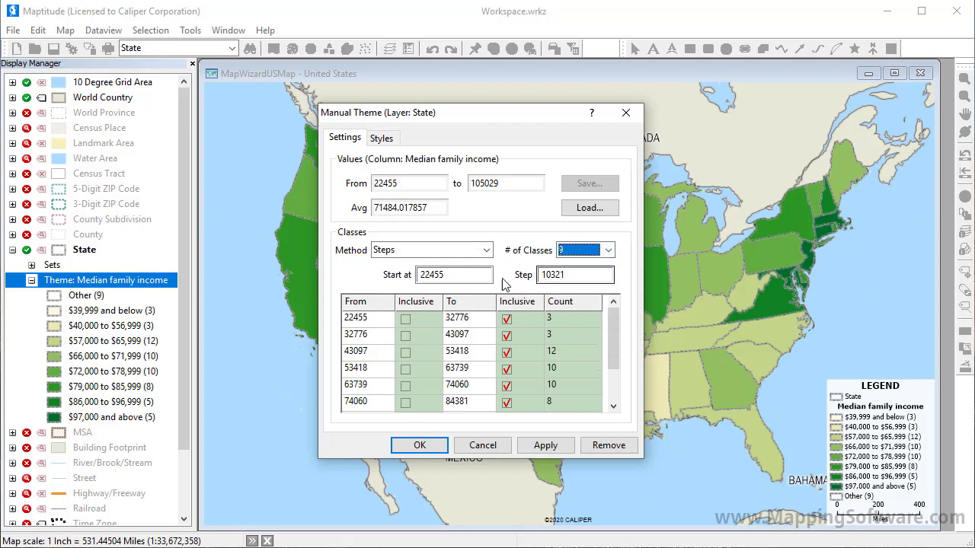
{"action": "double_click", "coordinate": [434, 276]}
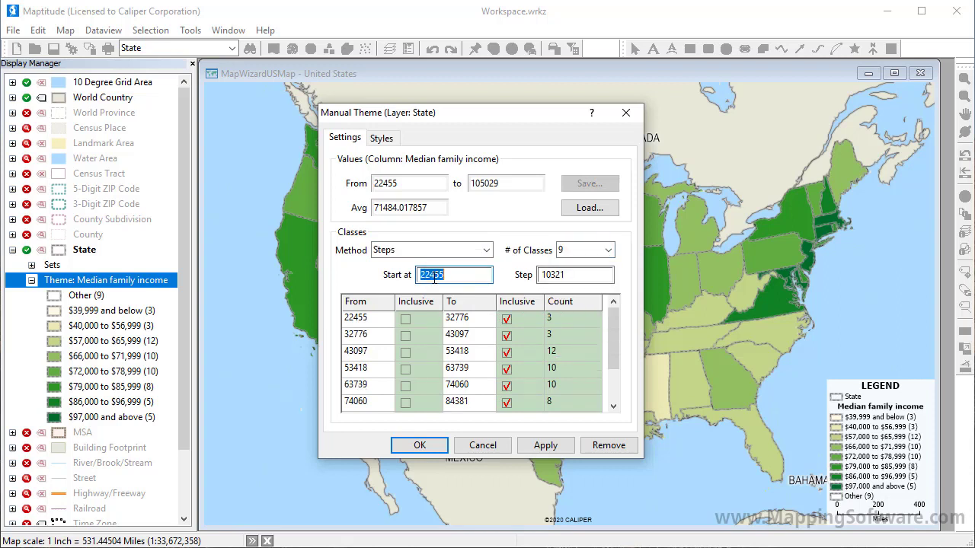
{"action": "type", "text": "20000"}
{"action": "double_click", "coordinate": [547, 278]}
{"action": "type", "text": "10000"}
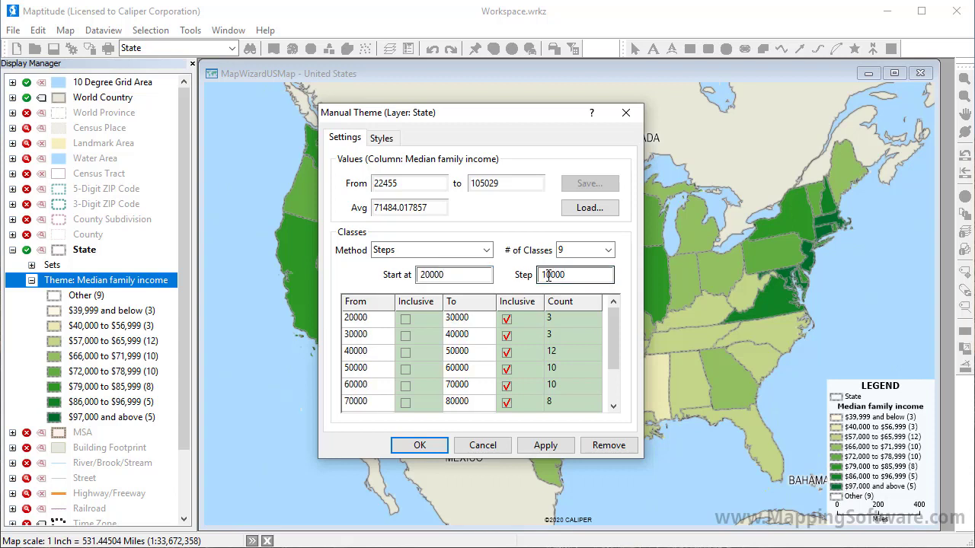
Step: Recolor the theme classes with a color range from cream to dark blue and apply the customized theme to the map
{"action": "left_click", "coordinate": [386, 140]}
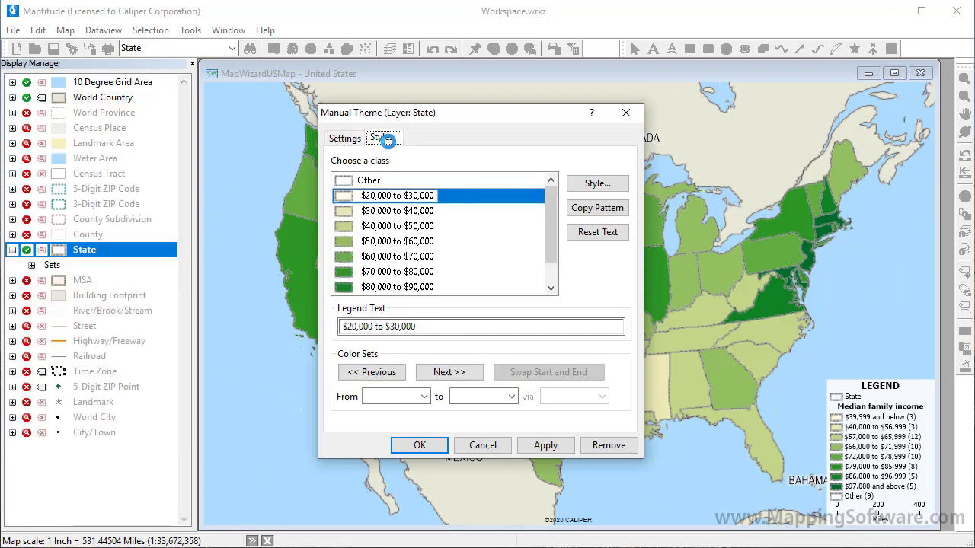
{"action": "left_click", "coordinate": [456, 372]}
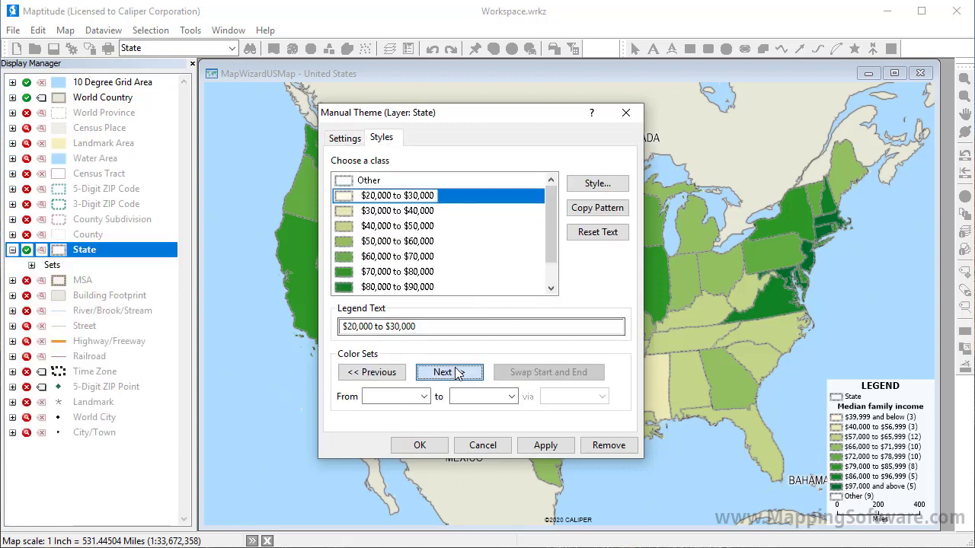
{"action": "left_click", "coordinate": [456, 372]}
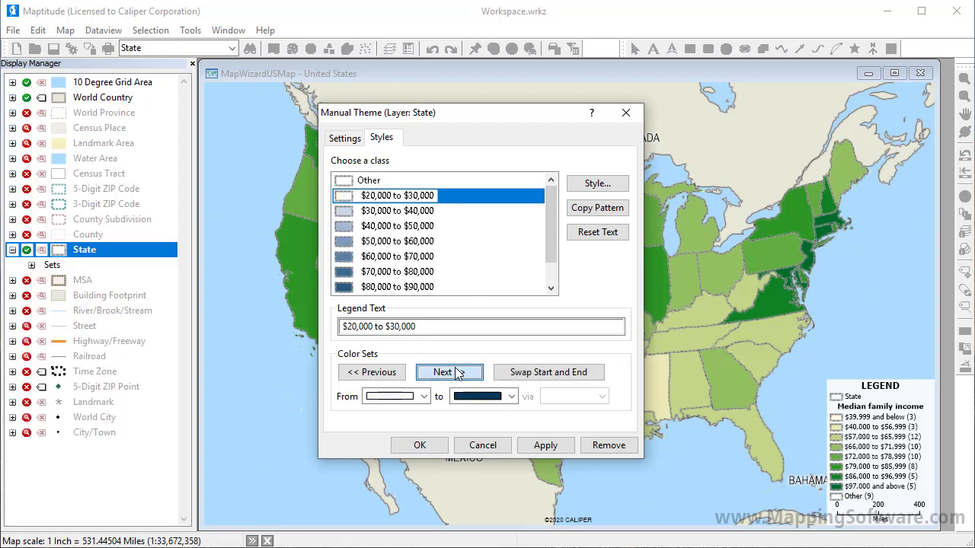
{"action": "left_click", "coordinate": [392, 373]}
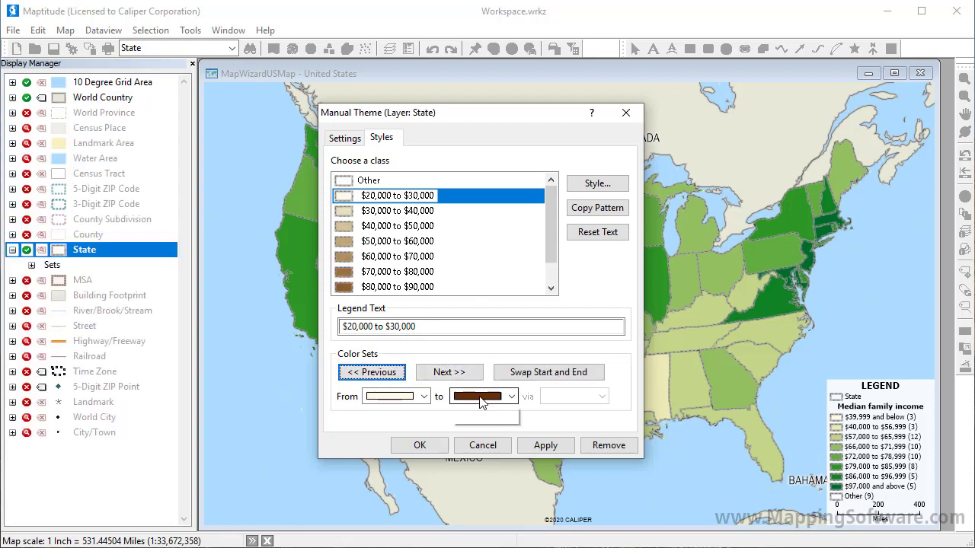
{"action": "left_click", "coordinate": [511, 396]}
{"action": "scroll", "coordinate": [514, 424], "scroll_direction": "up", "scroll_amount": 5}
{"action": "scroll", "coordinate": [514, 423], "scroll_direction": "up", "scroll_amount": 6}
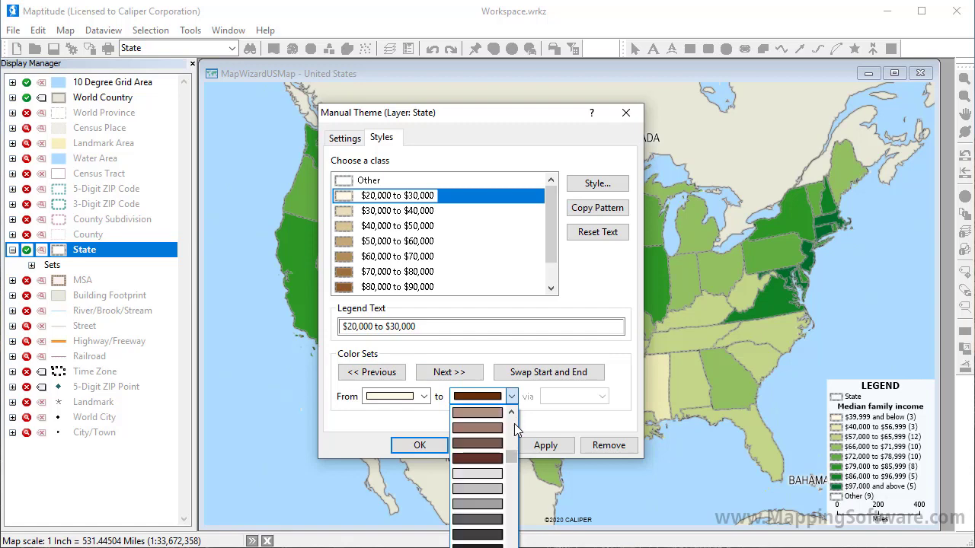
{"action": "left_click", "coordinate": [488, 433]}
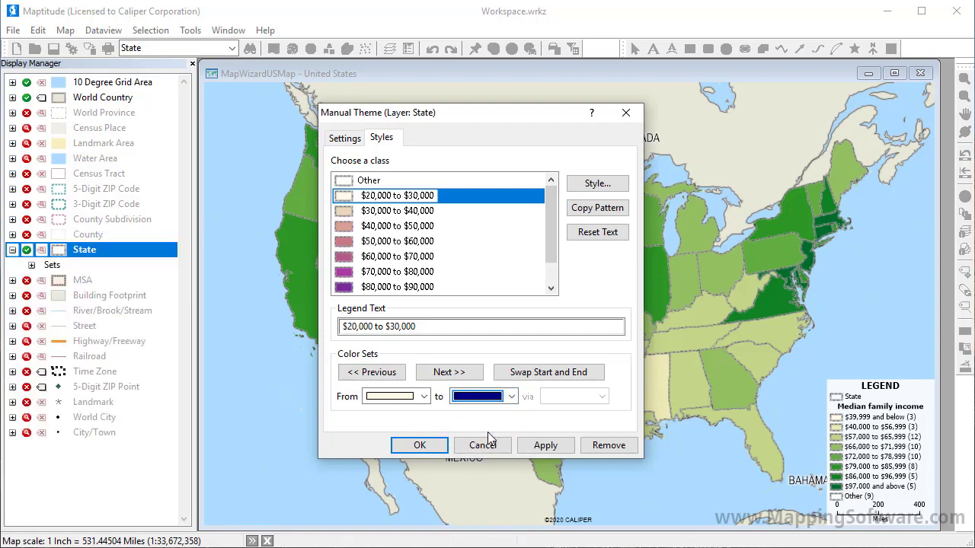
{"action": "left_click", "coordinate": [438, 449]}
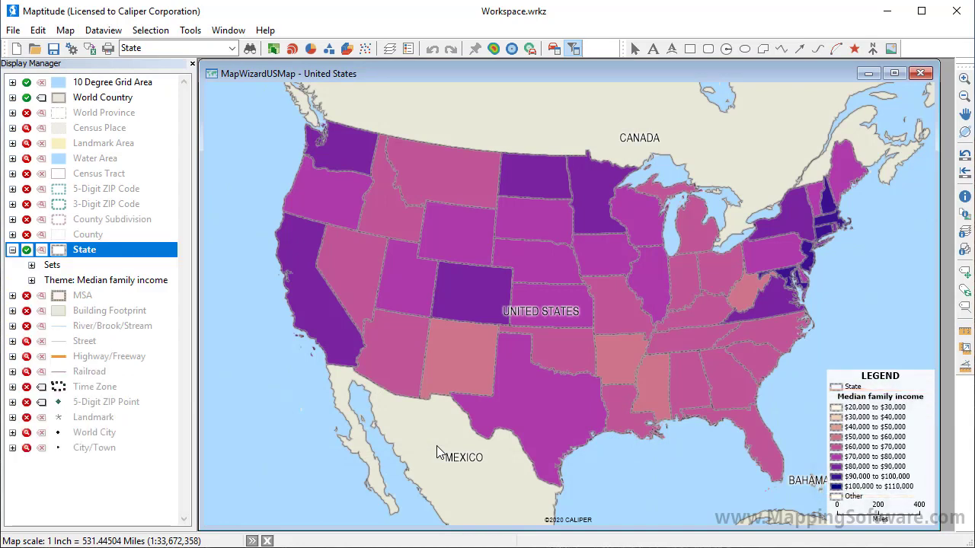
Step: Turn on the hover display of labels and inspect the income information for Nevada and Minnesota
{"action": "left_click", "coordinate": [65, 31]}
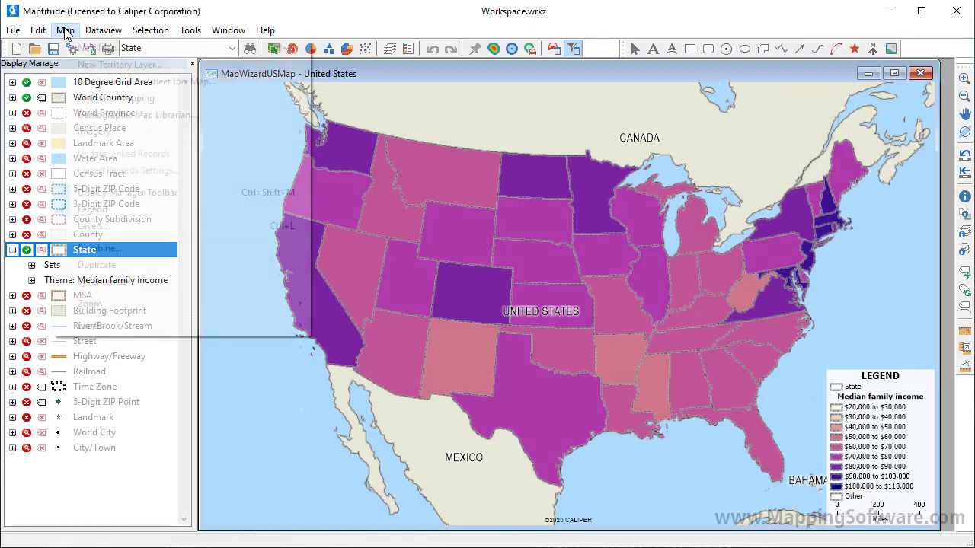
{"action": "mouse_move", "coordinate": [144, 324]}
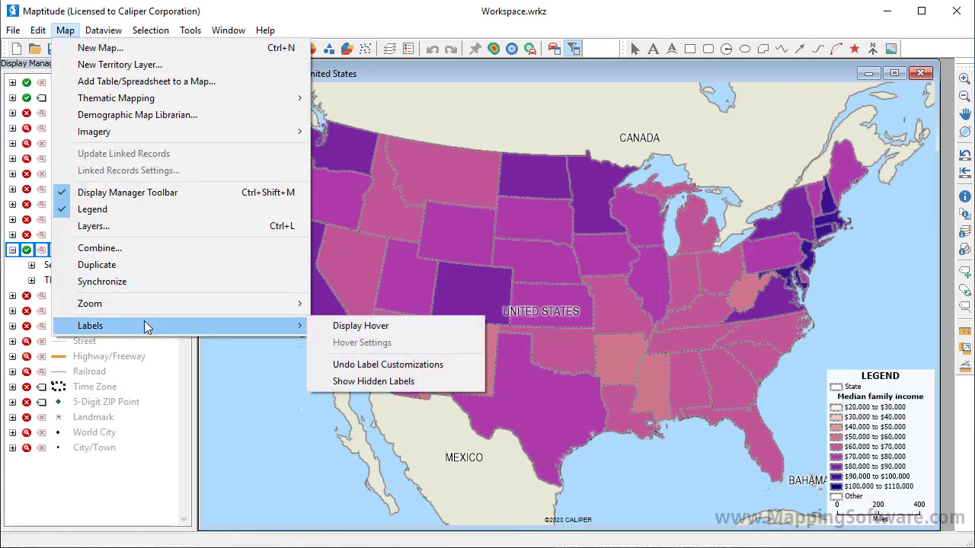
{"action": "left_click", "coordinate": [344, 326]}
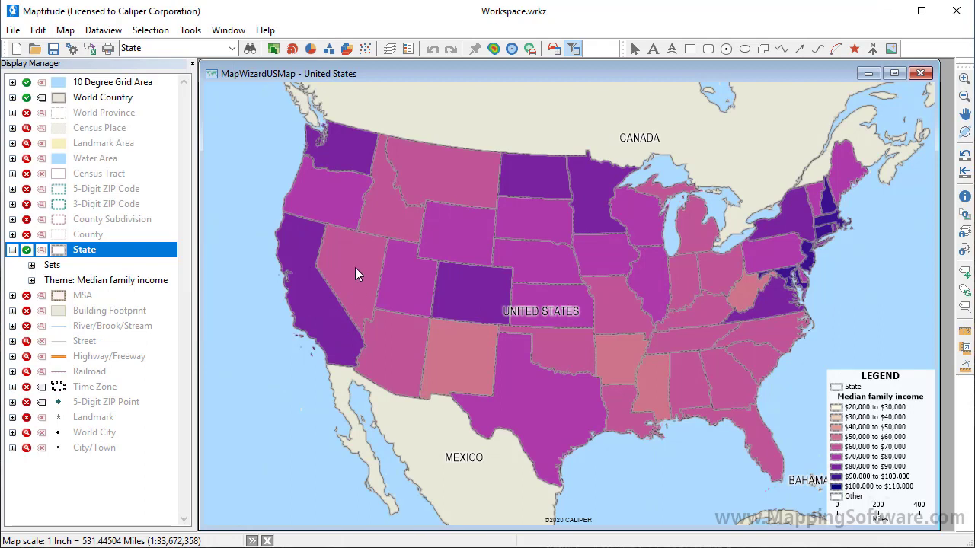
{"action": "mouse_move", "coordinate": [353, 262]}
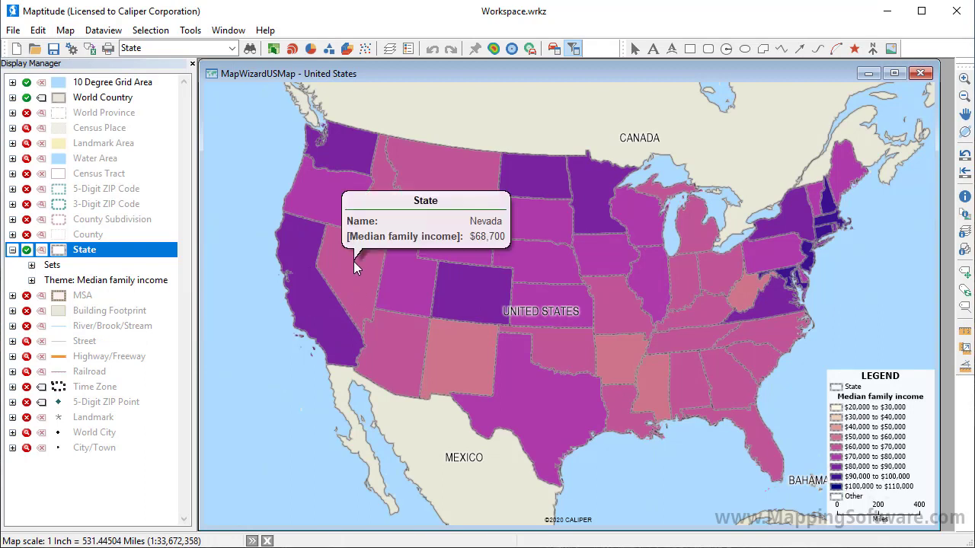
{"action": "mouse_move", "coordinate": [582, 206]}
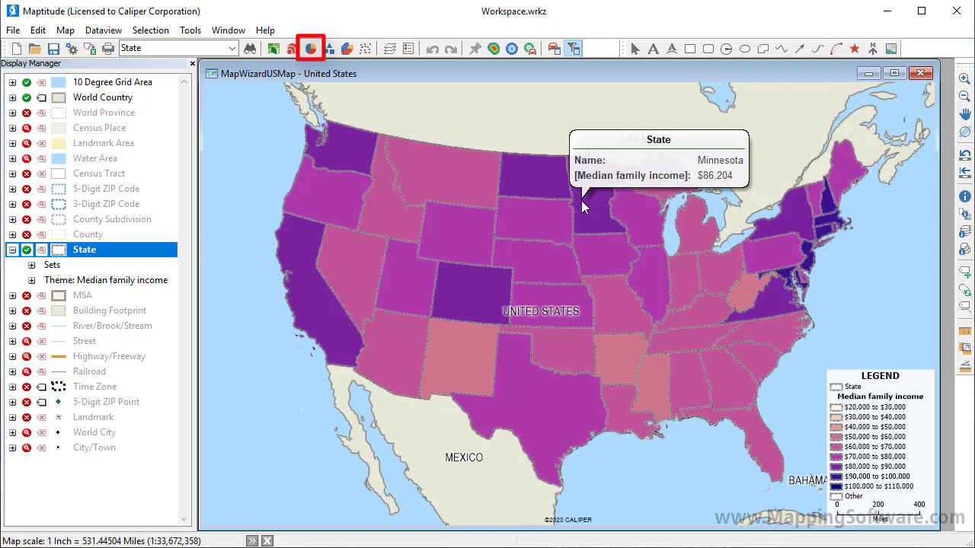
Step: Create a pie chart theme on the State layer using the Owner occupied and Renter occupied fields
{"action": "left_click", "coordinate": [310, 49]}
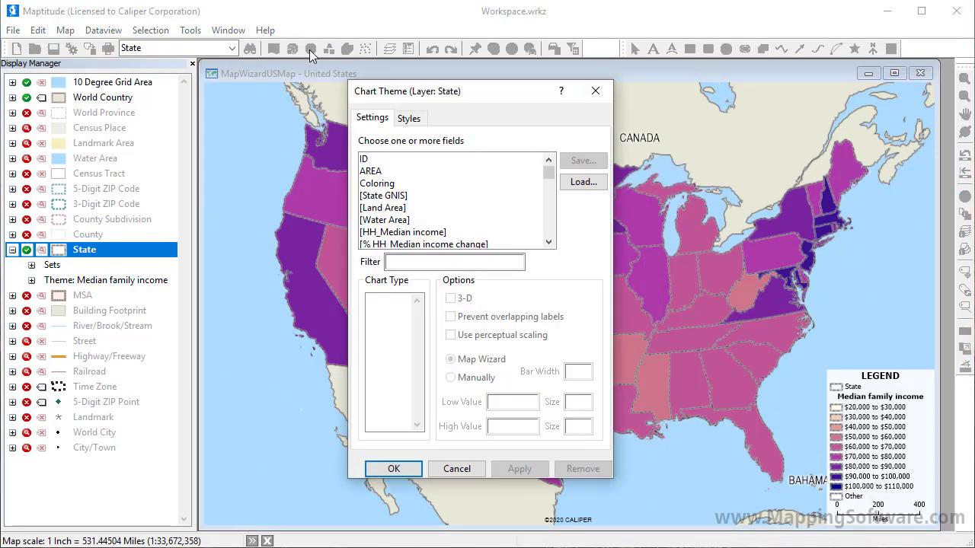
{"action": "left_click", "coordinate": [441, 265]}
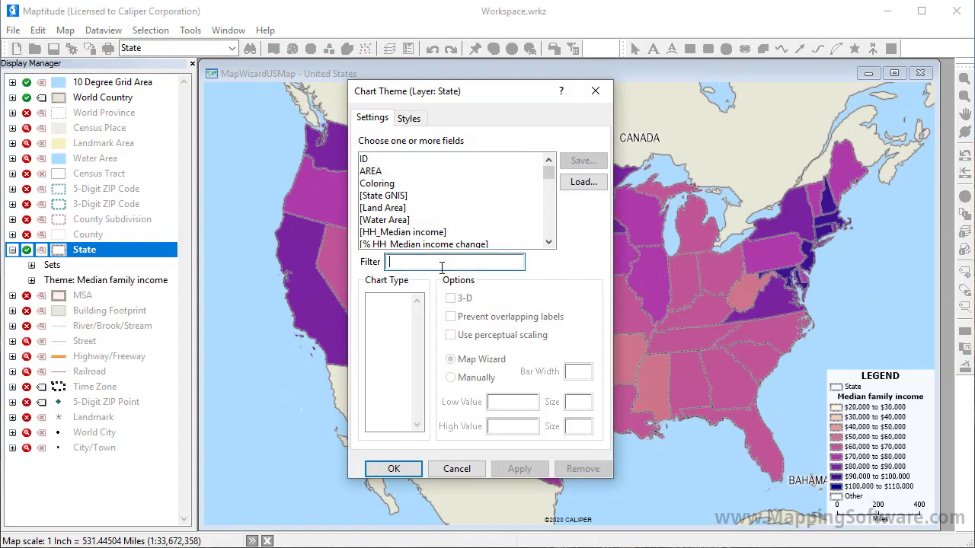
{"action": "type", "text": "occup"}
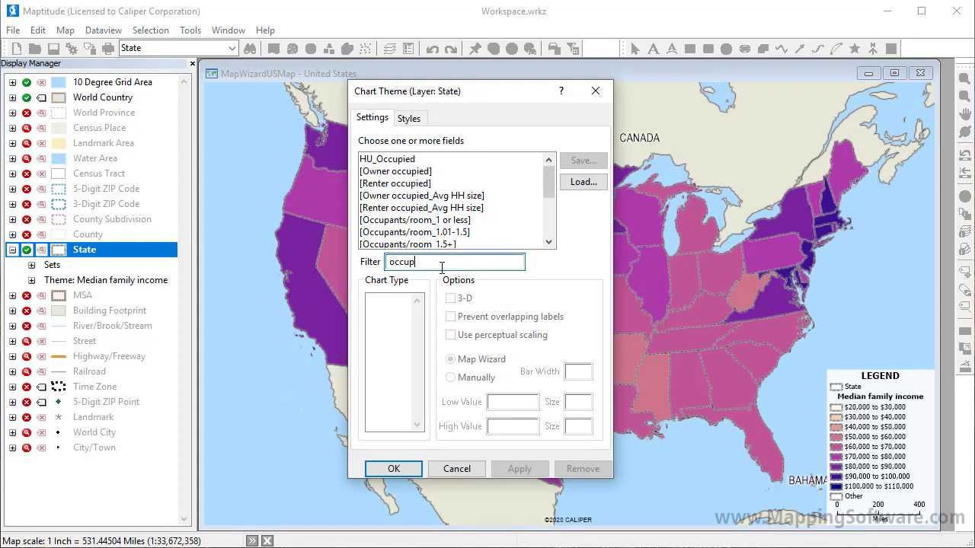
{"action": "left_click_drag", "start_coordinate": [439, 172], "coordinate": [435, 189]}
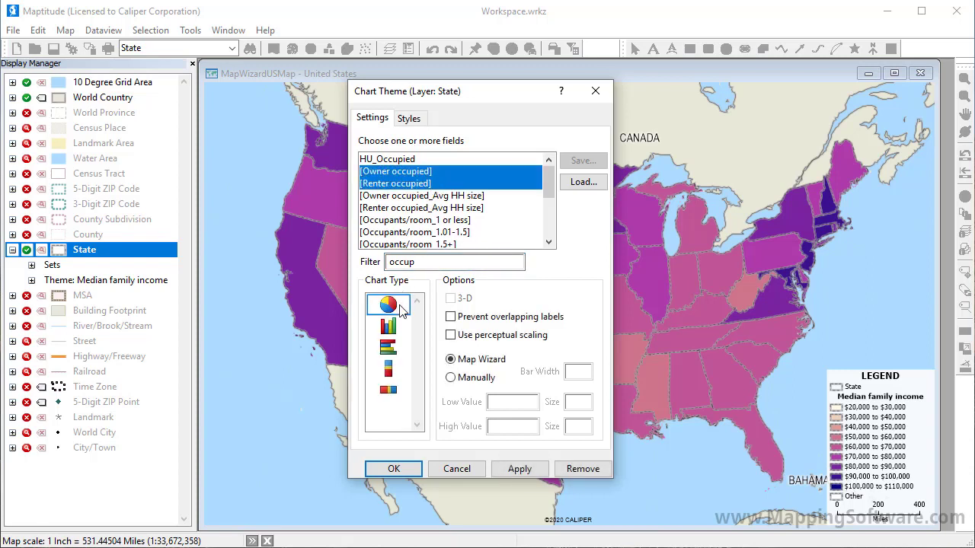
{"action": "left_click", "coordinate": [393, 467]}
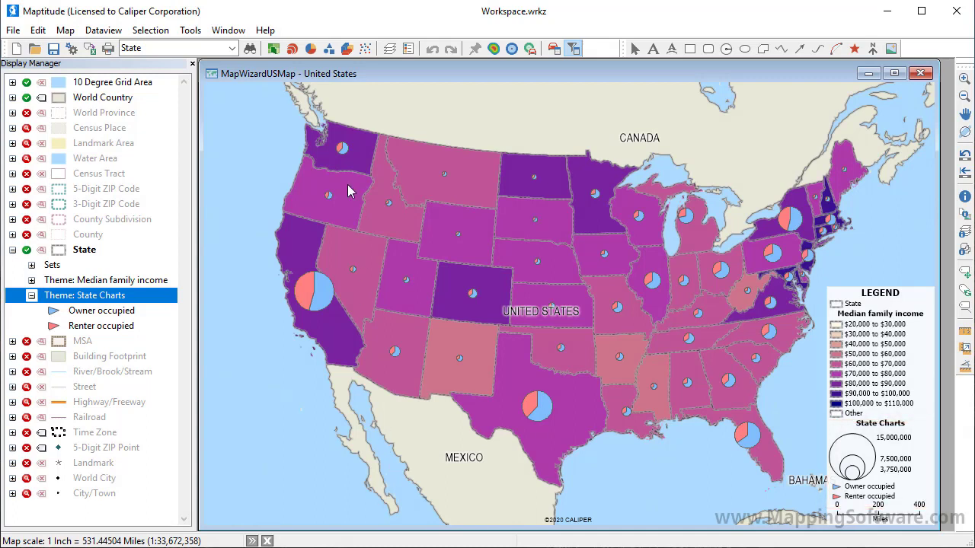
Step: Edit the state chart theme, setting the chart size for the low value to 8
{"action": "left_click", "coordinate": [317, 49]}
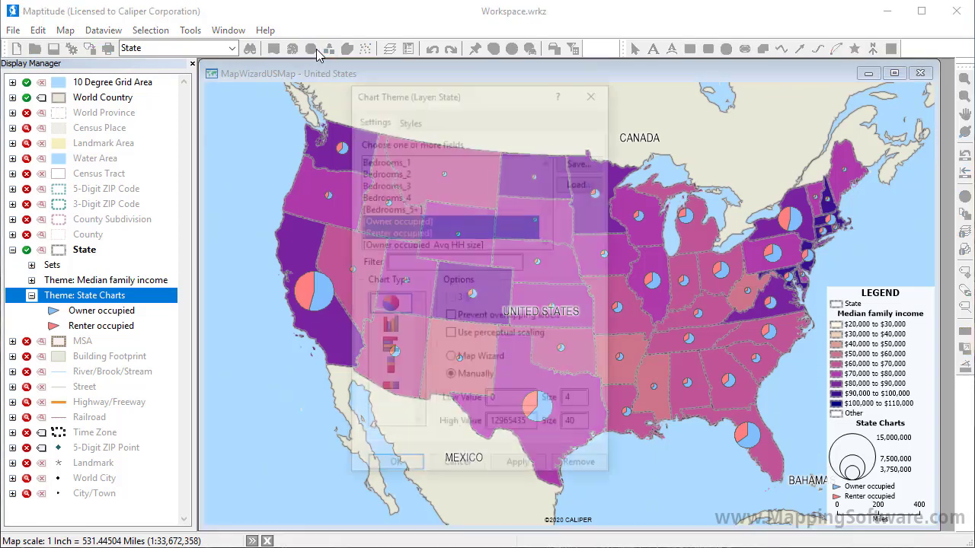
{"action": "double_click", "coordinate": [571, 402]}
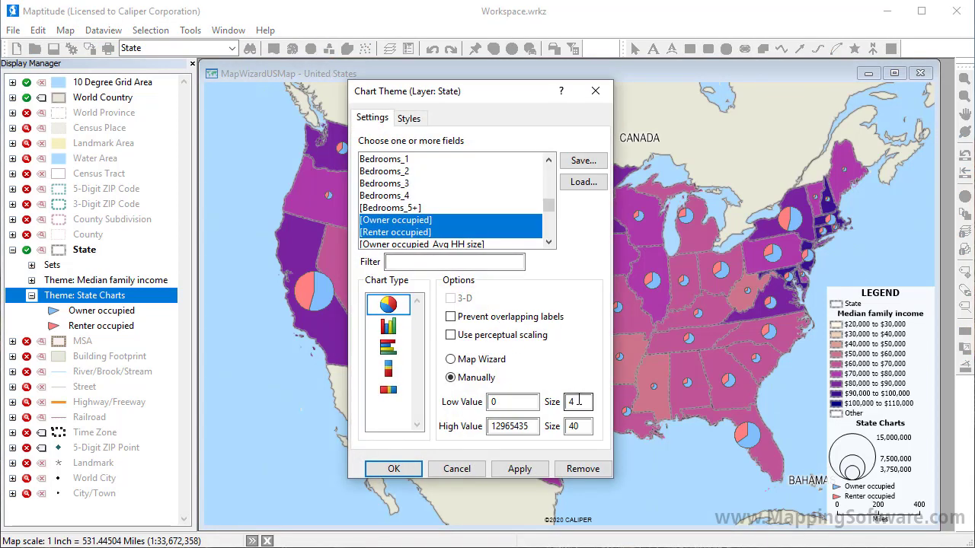
{"action": "type", "text": "8"}
Step: Change the Renter occupied fill color to yellow and apply the revised chart theme to the map
{"action": "left_click", "coordinate": [409, 119]}
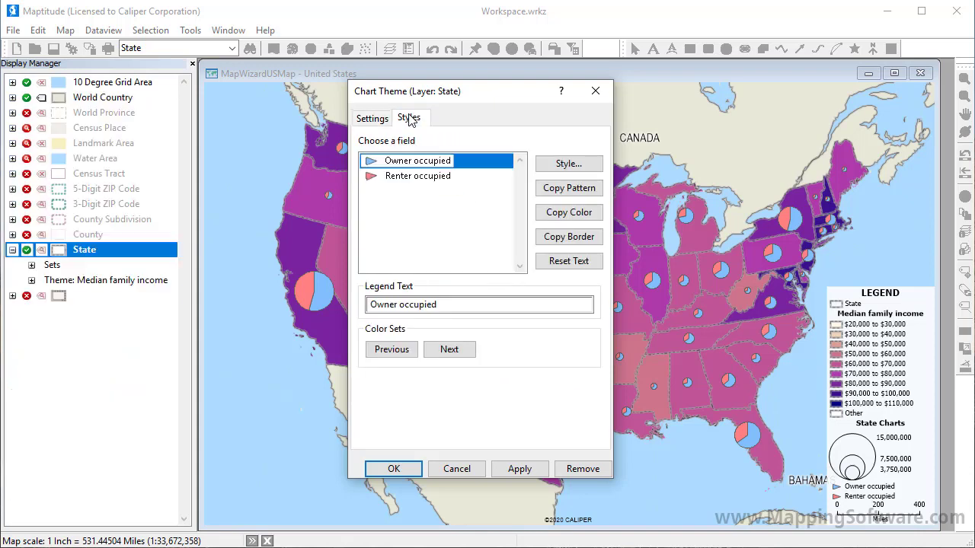
{"action": "left_click", "coordinate": [433, 176]}
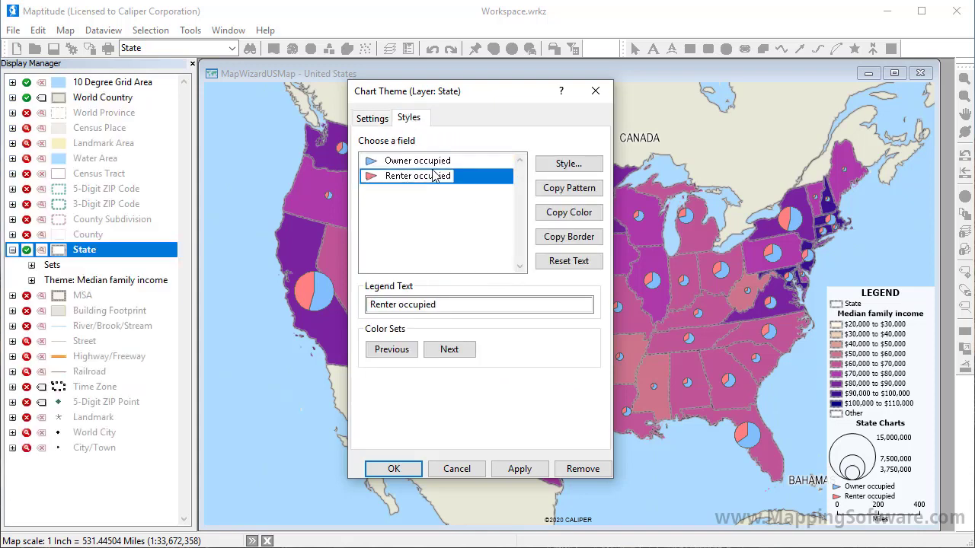
{"action": "left_click", "coordinate": [556, 164]}
{"action": "left_click", "coordinate": [505, 279]}
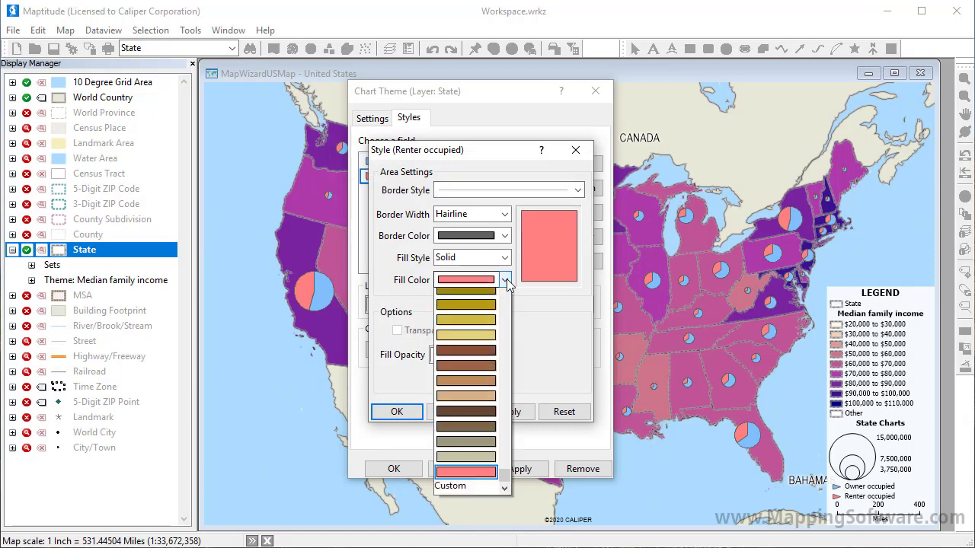
{"action": "scroll", "coordinate": [492, 301], "scroll_direction": "up", "scroll_amount": 1}
{"action": "left_click", "coordinate": [491, 301]}
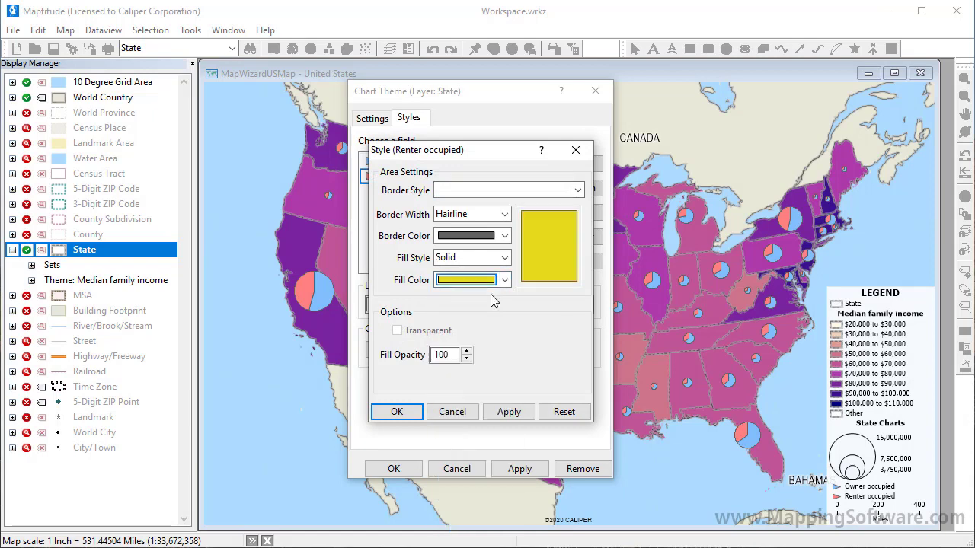
{"action": "left_click", "coordinate": [395, 412]}
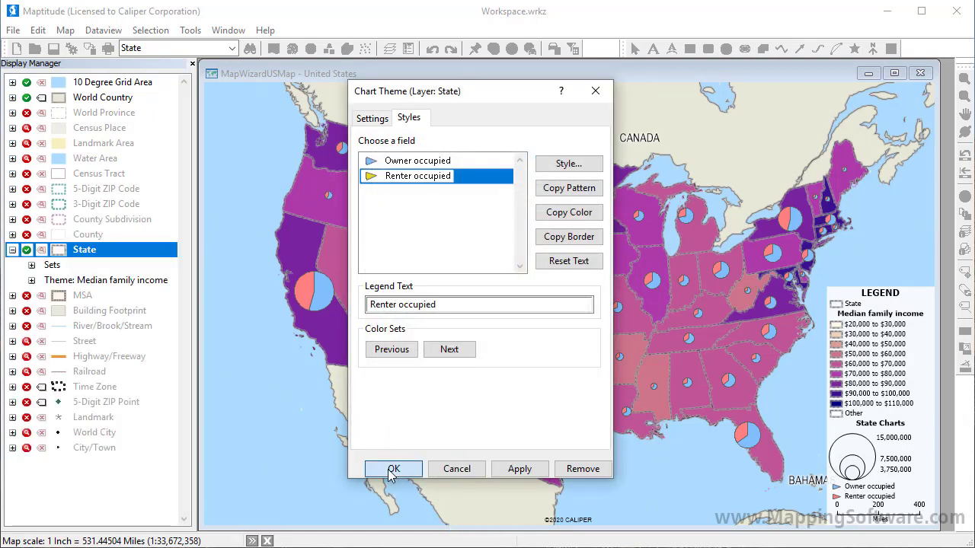
{"action": "left_click", "coordinate": [392, 469]}
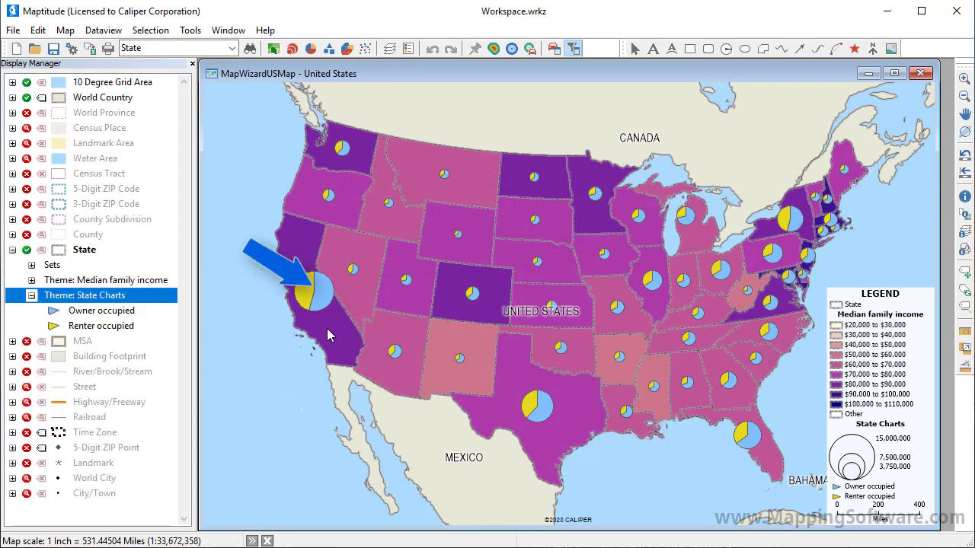
Step: Create a 3D theme of the states with HH_Median income as the height, keeping the default options and color styles
{"action": "mouse_move", "coordinate": [326, 328]}
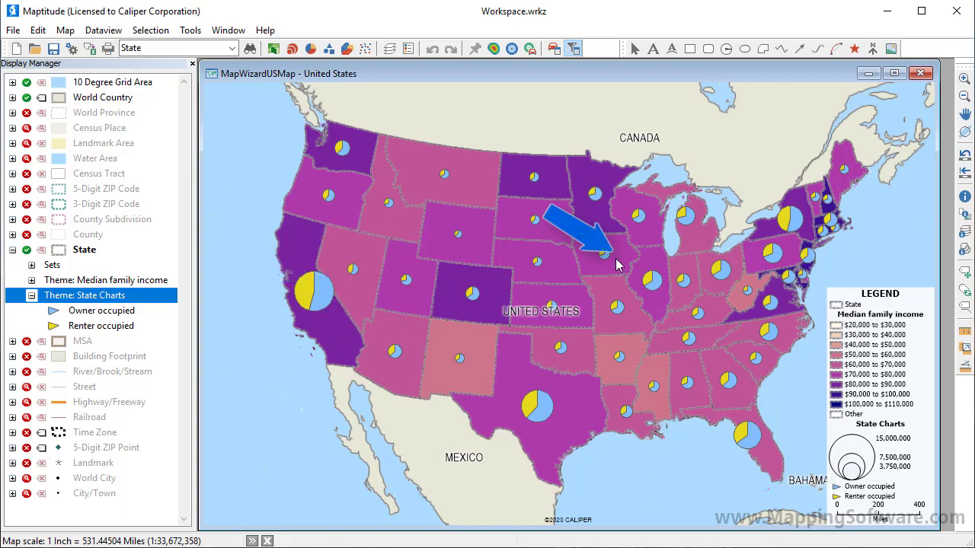
{"action": "mouse_move", "coordinate": [616, 263]}
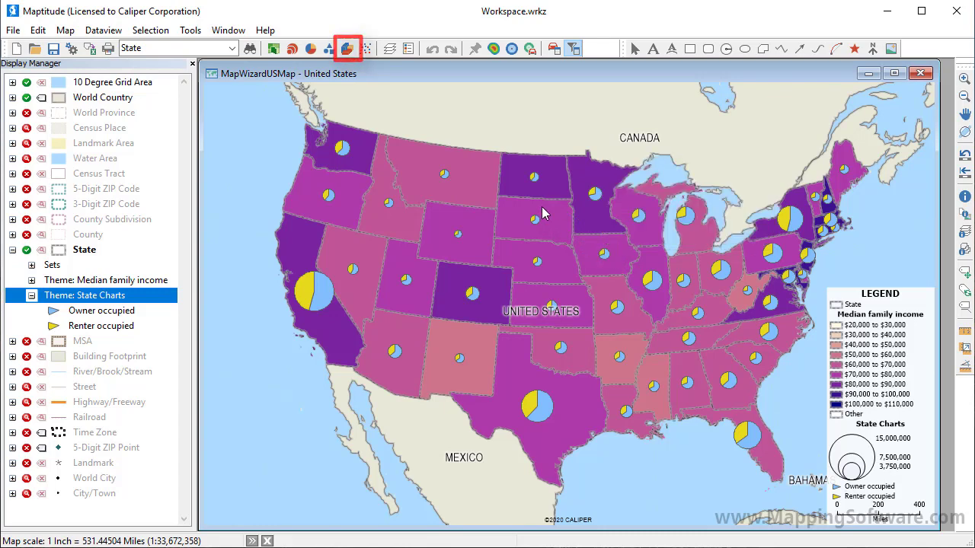
{"action": "left_click", "coordinate": [347, 49]}
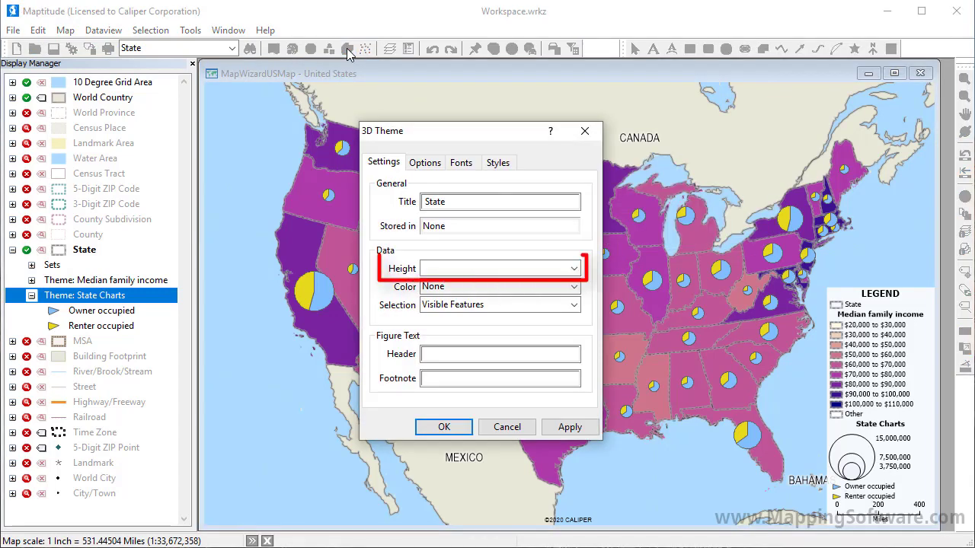
{"action": "left_click", "coordinate": [573, 269]}
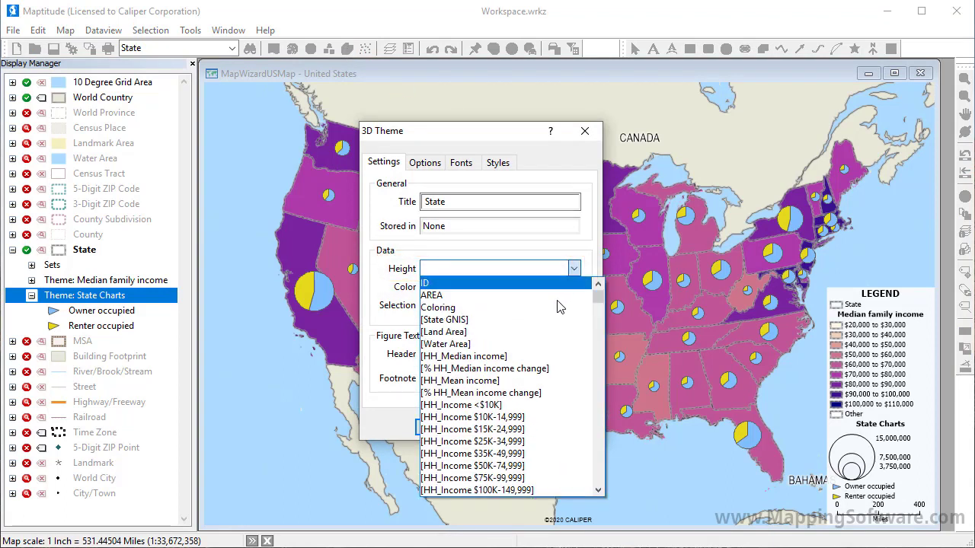
{"action": "left_click", "coordinate": [546, 357]}
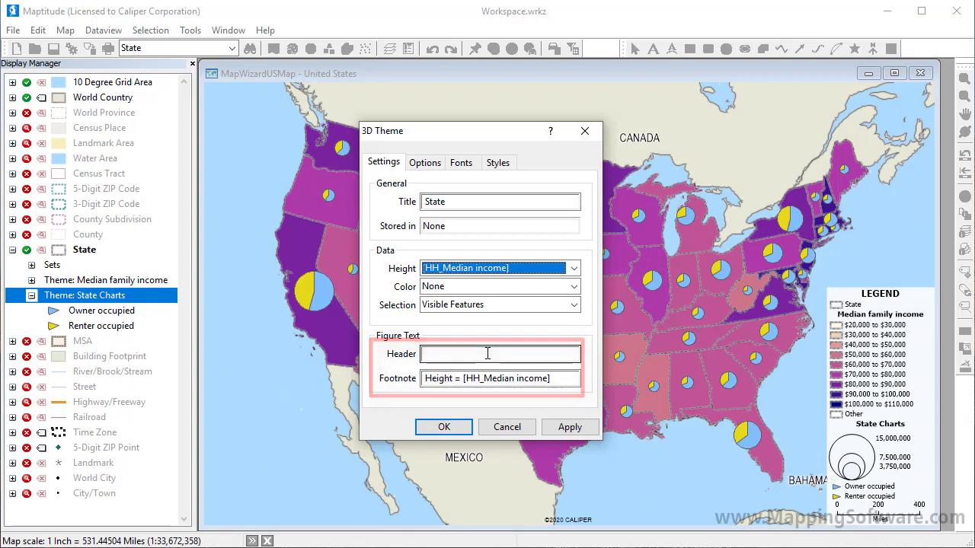
{"action": "left_click", "coordinate": [433, 166]}
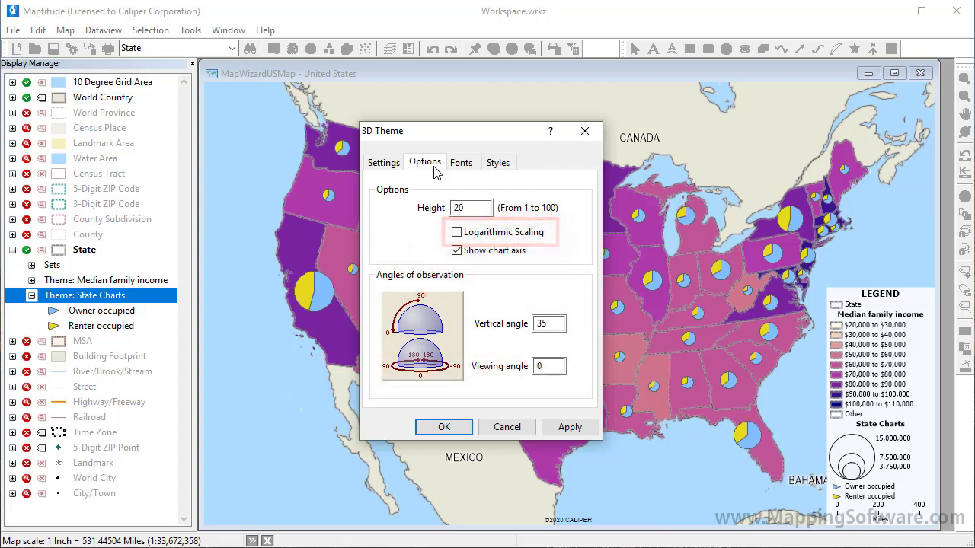
{"action": "left_click", "coordinate": [492, 165]}
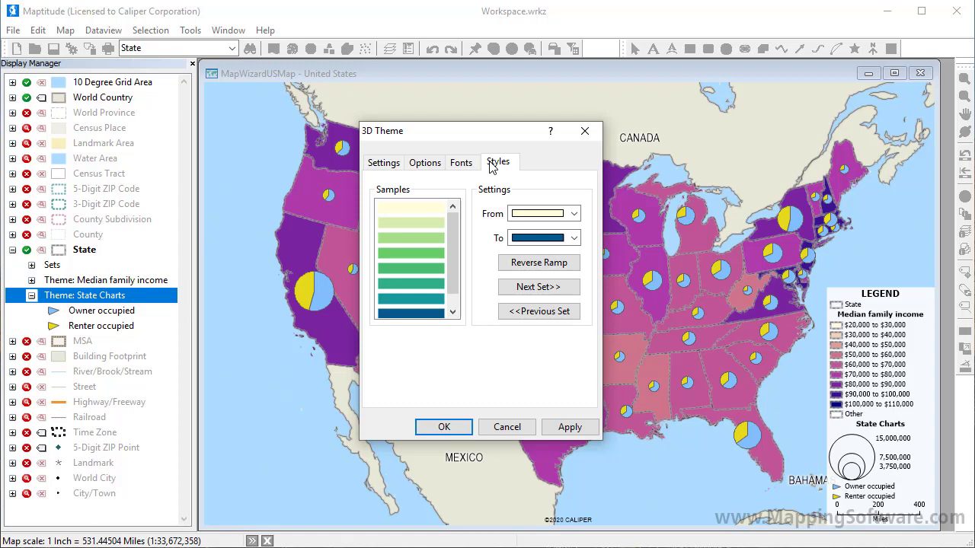
{"action": "left_click", "coordinate": [444, 427]}
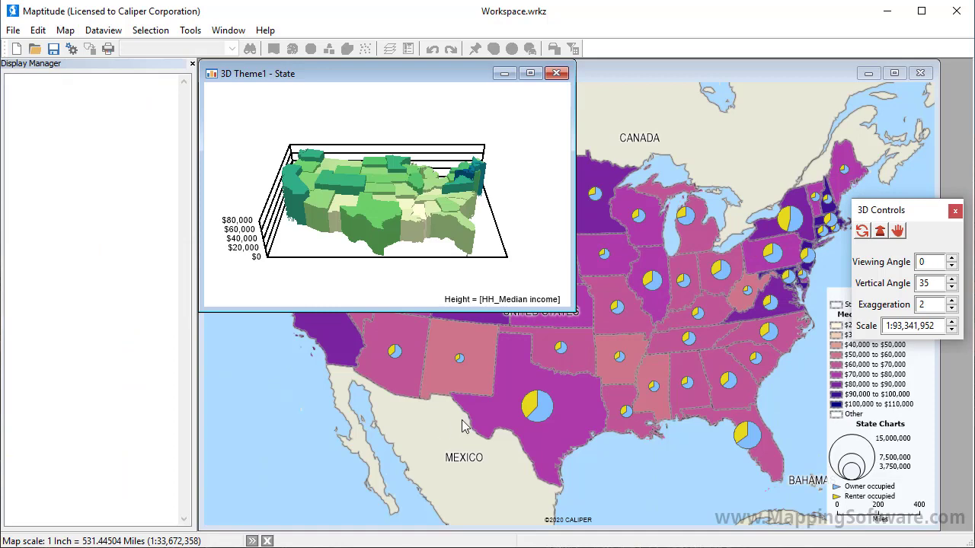
Step: Enlarge the 3D figure and set its viewing angle to 15, vertical angle to 45, exaggeration to 3 and scale to 1:150,000,000
{"action": "left_click_drag", "start_coordinate": [579, 314], "coordinate": [840, 485]}
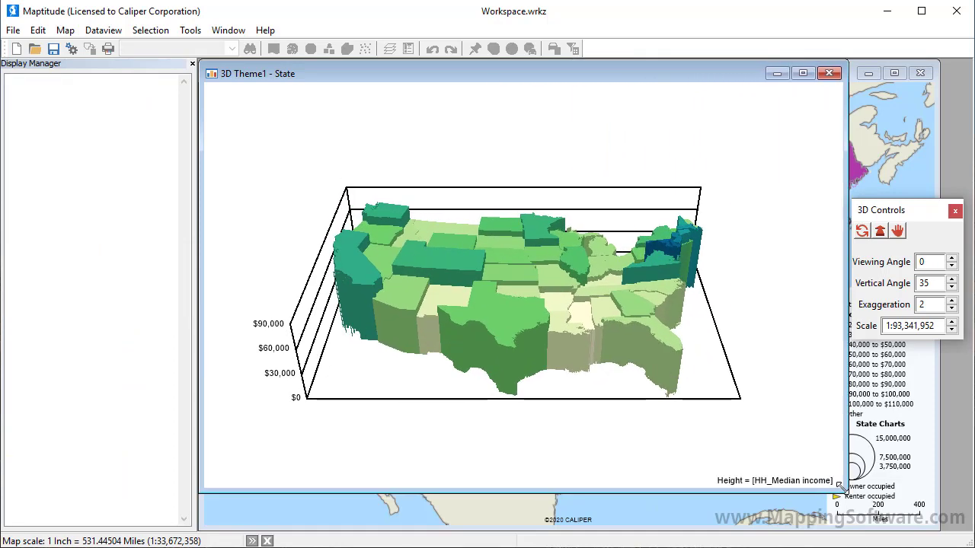
{"action": "left_click", "coordinate": [951, 258]}
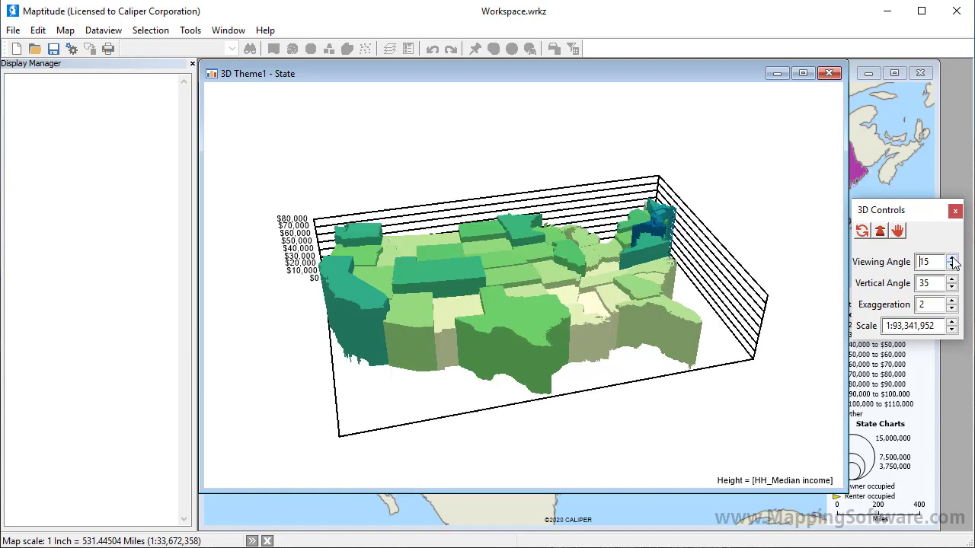
{"action": "left_click", "coordinate": [951, 280]}
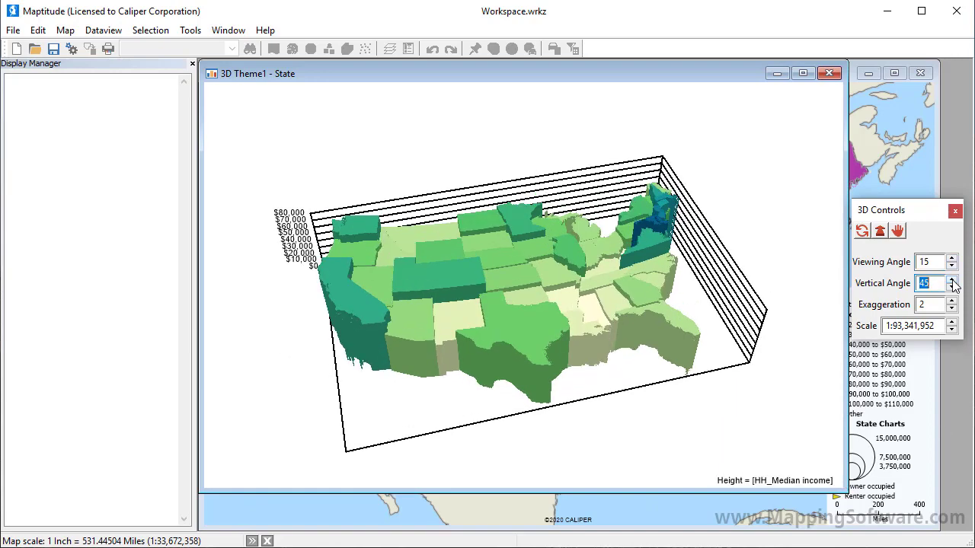
{"action": "left_click", "coordinate": [951, 300]}
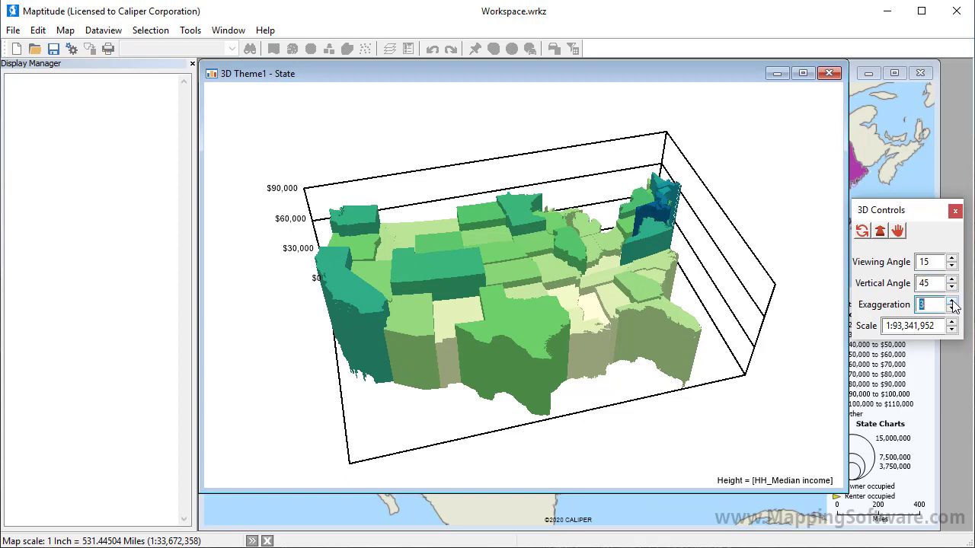
{"action": "left_click", "coordinate": [951, 328]}
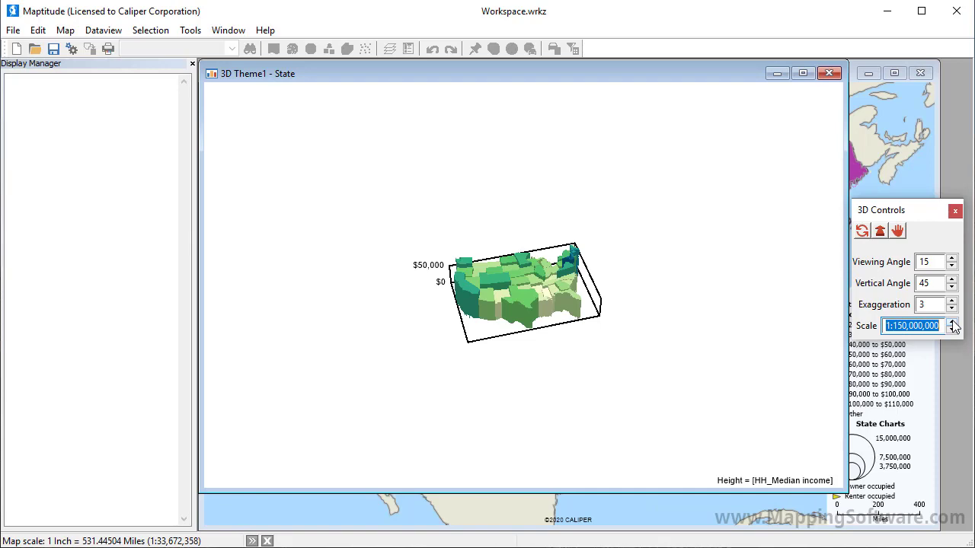
Step: Zoom the 3D figure to about 1:50,732,594, rotate it to a -33 viewing and 28 vertical angle, and return to the map
{"action": "left_click", "coordinate": [881, 238]}
{"action": "left_click_drag", "start_coordinate": [512, 291], "coordinate": [516, 322]}
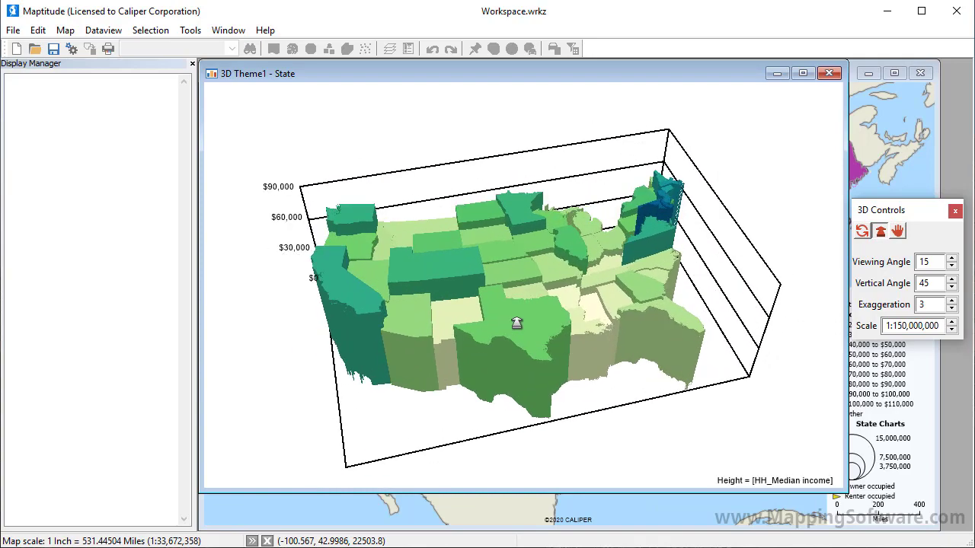
{"action": "left_click", "coordinate": [862, 230]}
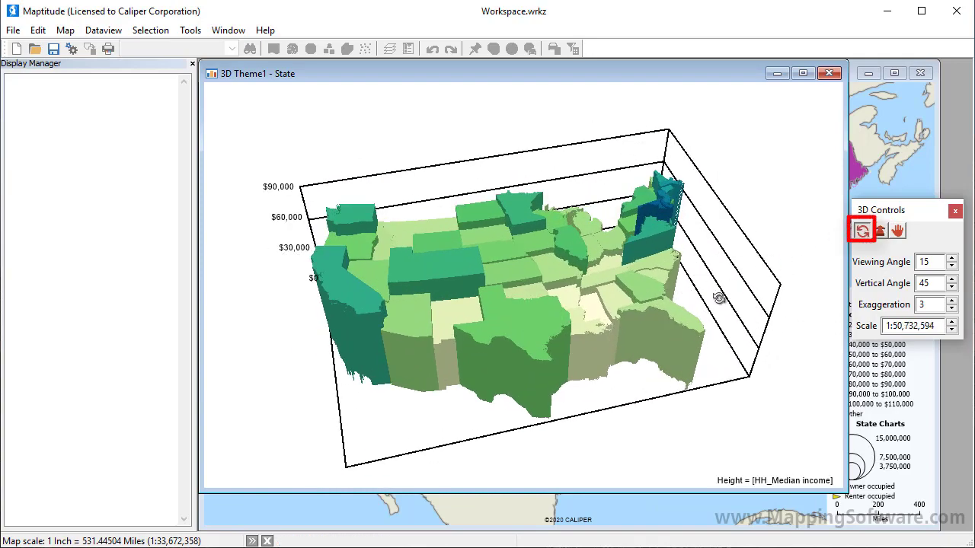
{"action": "left_click_drag", "start_coordinate": [716, 309], "coordinate": [589, 270]}
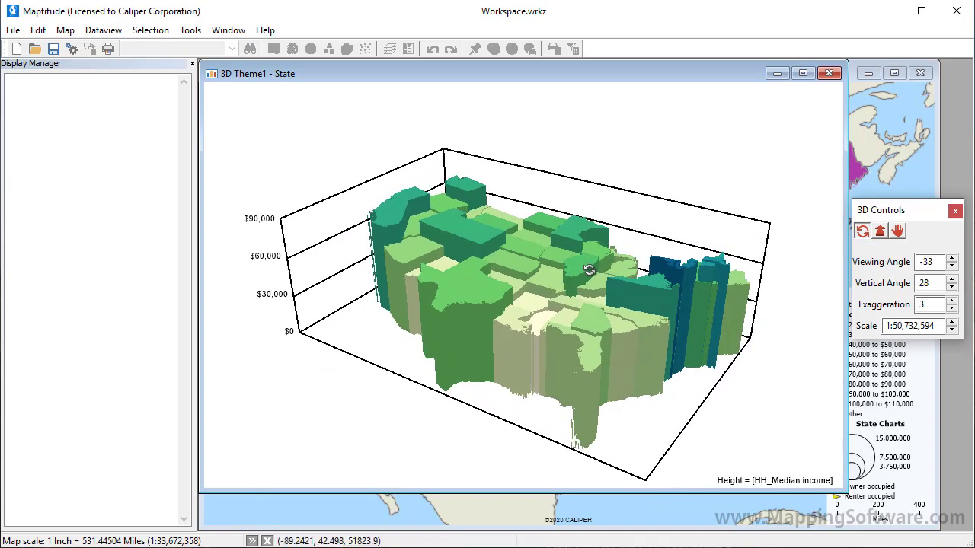
{"action": "left_click", "coordinate": [874, 131]}
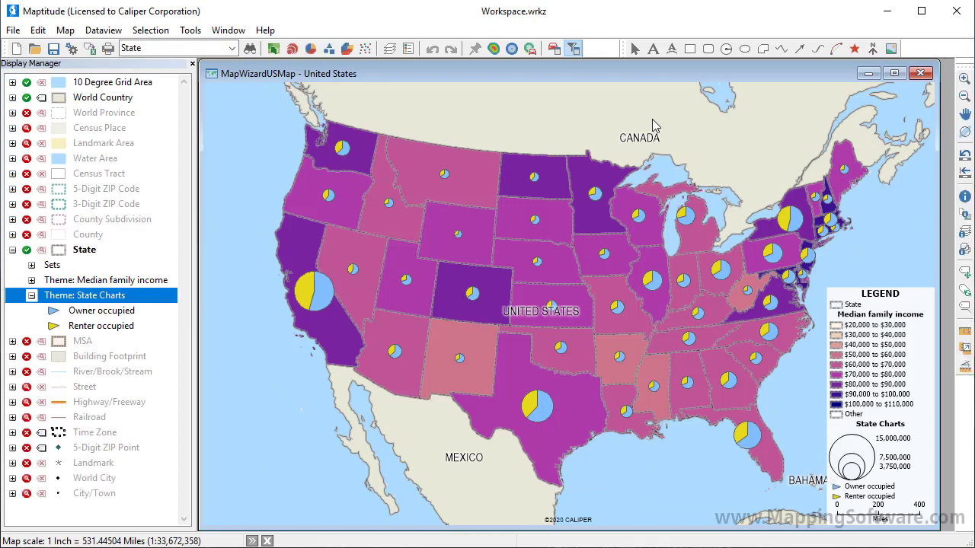
Step: Remove the Median family income color theme and the occupancy chart theme from the State layer
{"action": "left_click", "coordinate": [273, 50]}
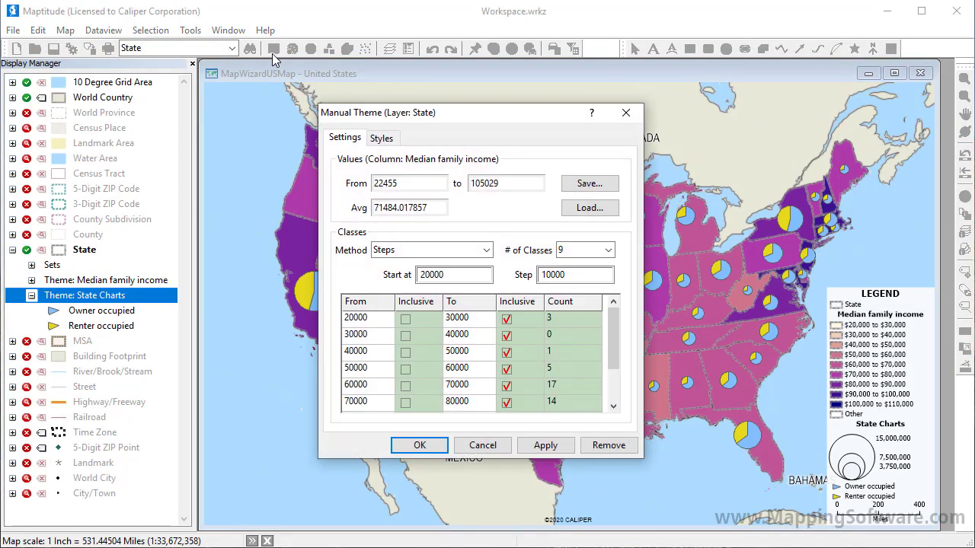
{"action": "left_click", "coordinate": [594, 446]}
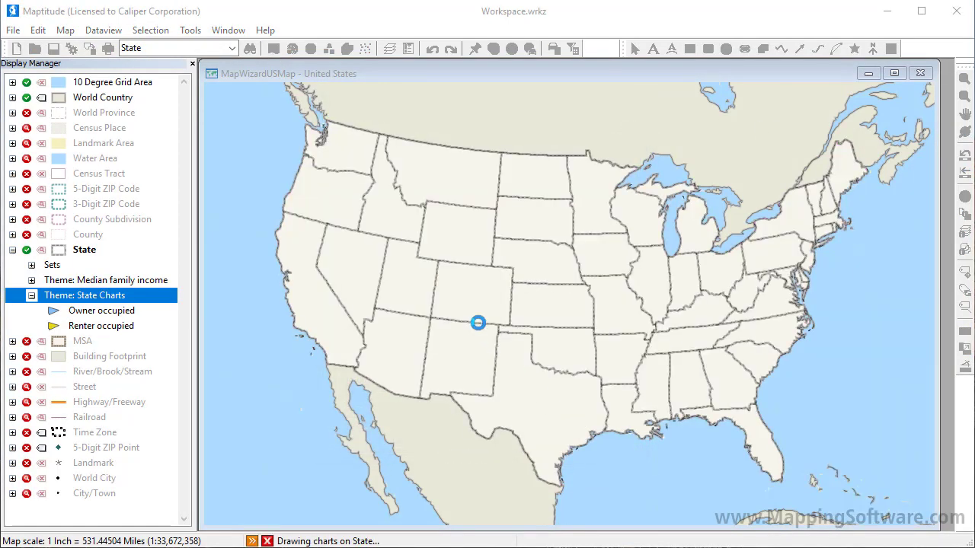
{"action": "left_click", "coordinate": [312, 49]}
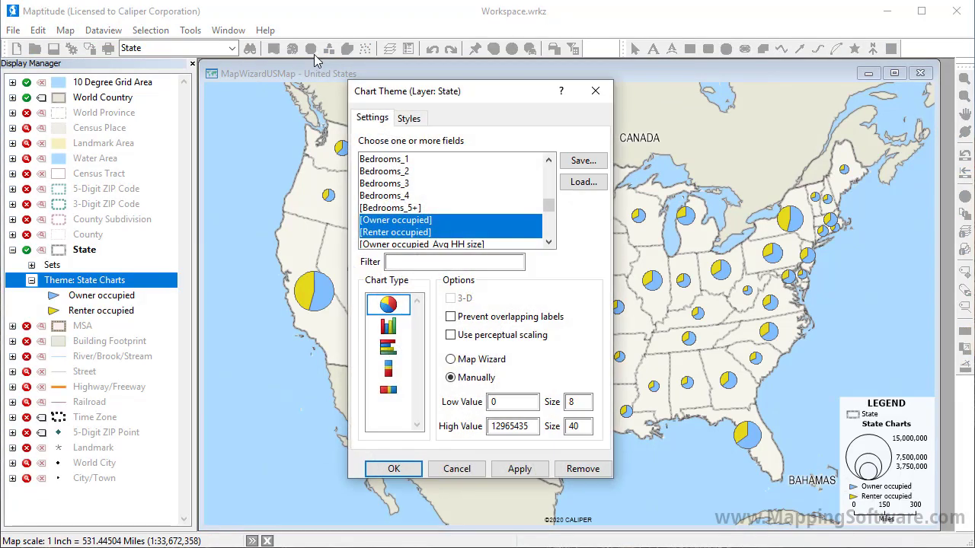
{"action": "left_click", "coordinate": [582, 473]}
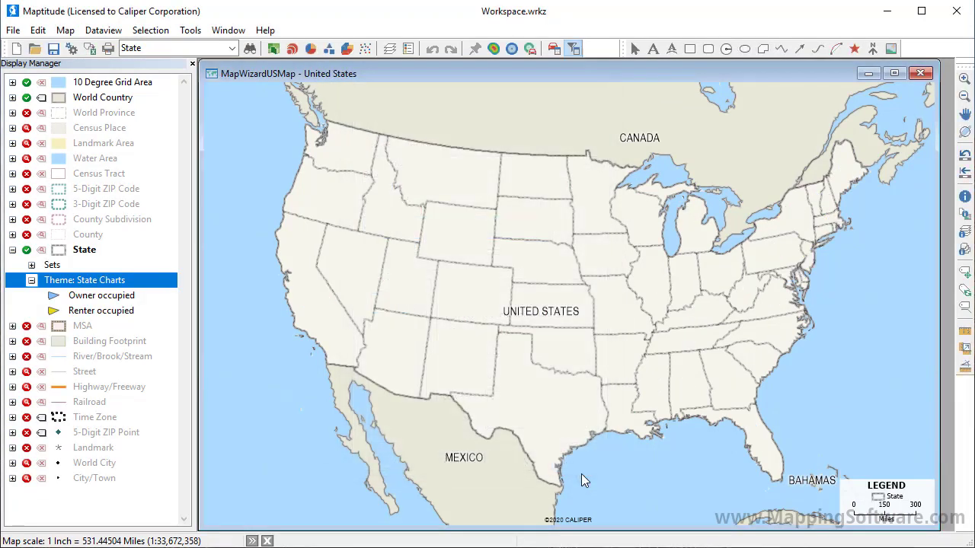
Step: Show the County layer on the map and make it the current working layer
{"action": "left_click", "coordinate": [26, 235]}
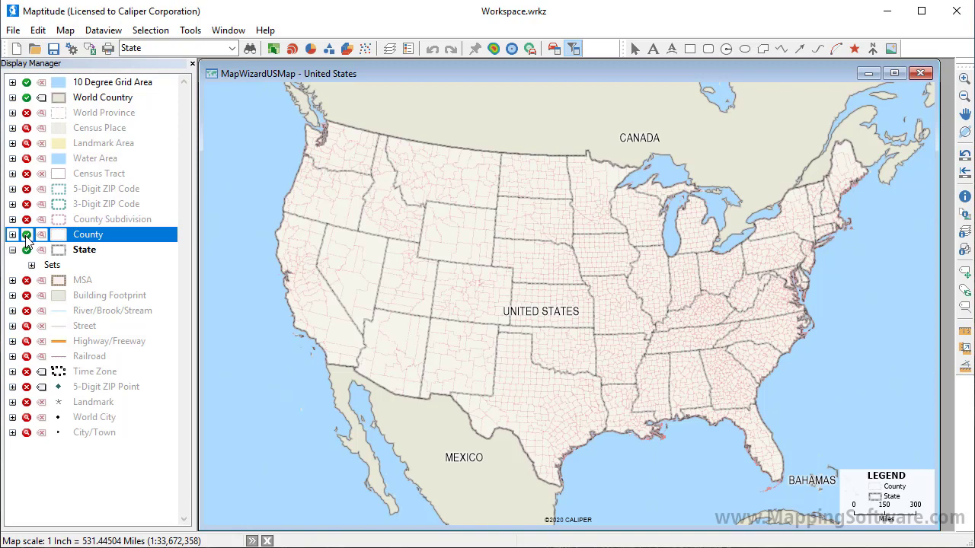
{"action": "right_click", "coordinate": [81, 236]}
{"action": "left_click", "coordinate": [111, 247]}
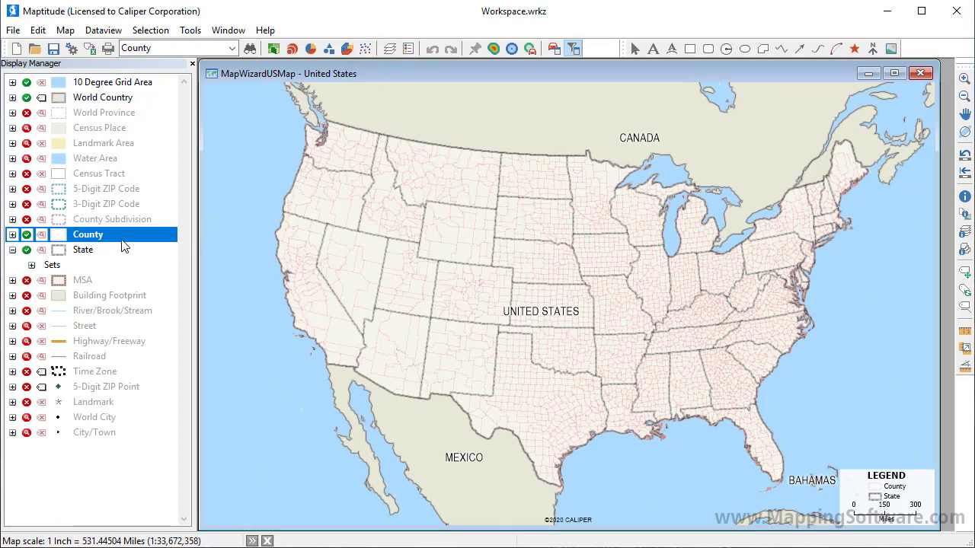
Step: Create a dot-density theme on the County layer from the Hispanic Origin and Not Hispanic Origin fields, with Map Wizard dot values
{"action": "left_click", "coordinate": [366, 49]}
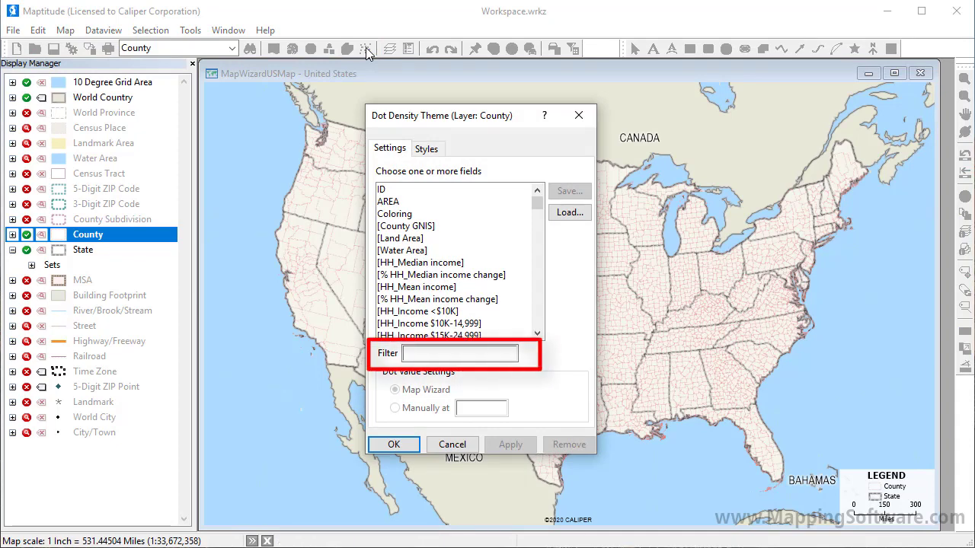
{"action": "left_click", "coordinate": [435, 352]}
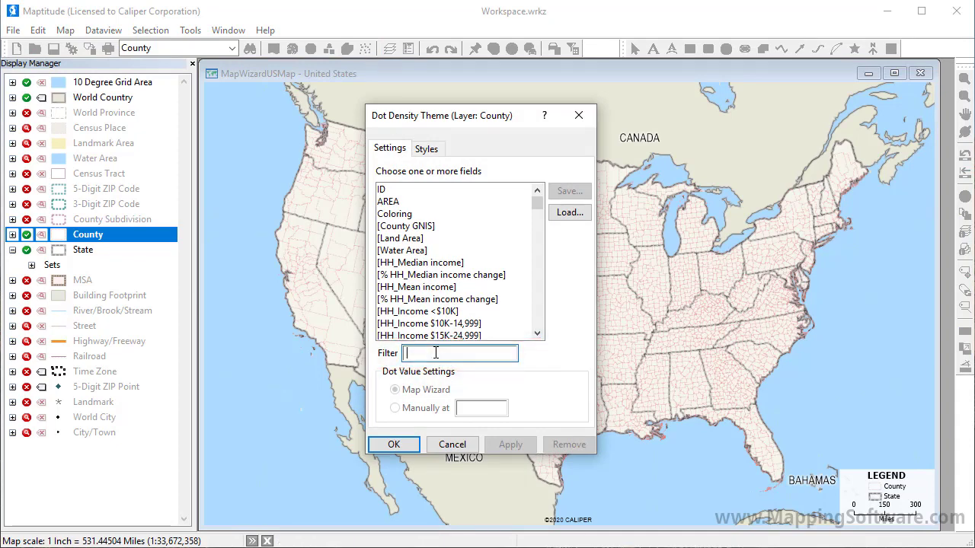
{"action": "type", "text": "hispanic"}
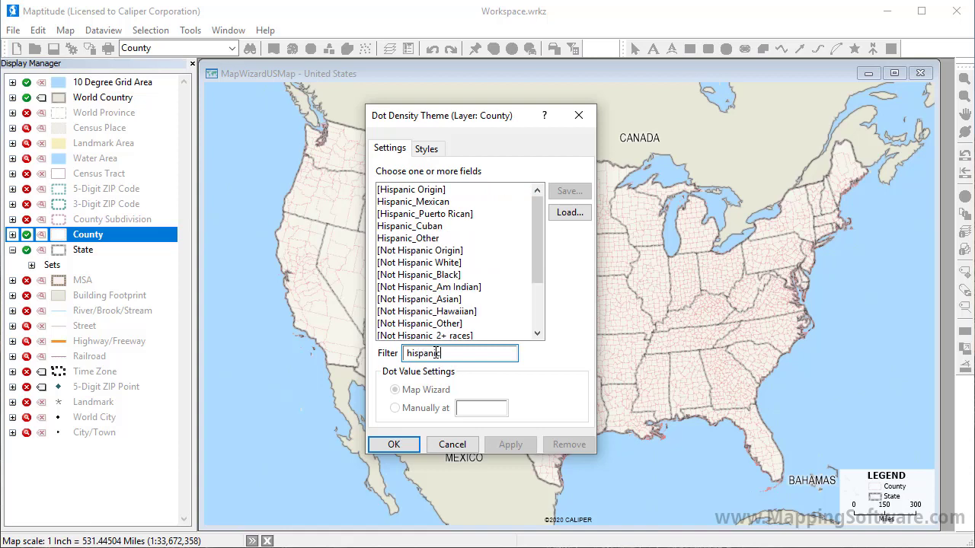
{"action": "left_click", "coordinate": [429, 191]}
{"action": "left_click", "coordinate": [428, 251]}
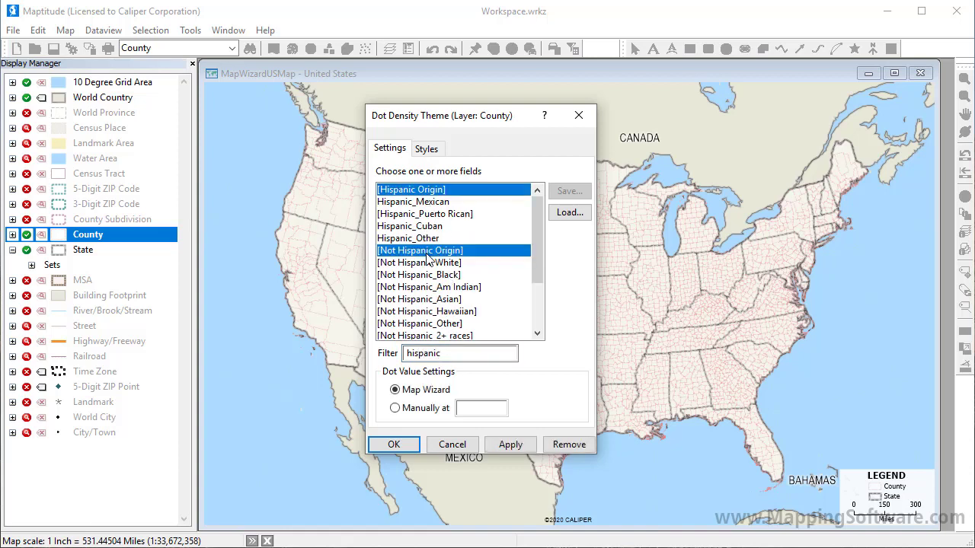
{"action": "left_click", "coordinate": [395, 445]}
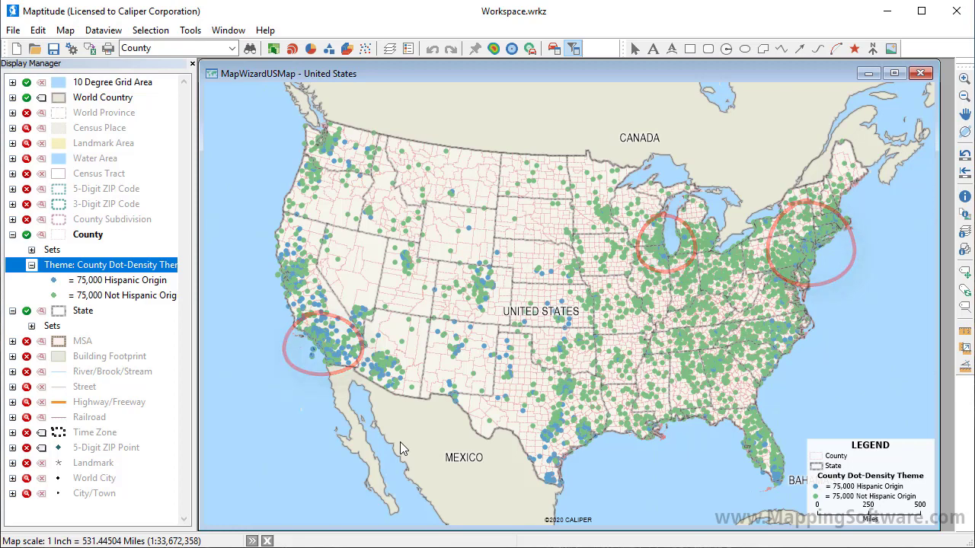
Step: Set the dot value of the county dot-density theme manually to 40000
{"action": "left_click", "coordinate": [364, 49]}
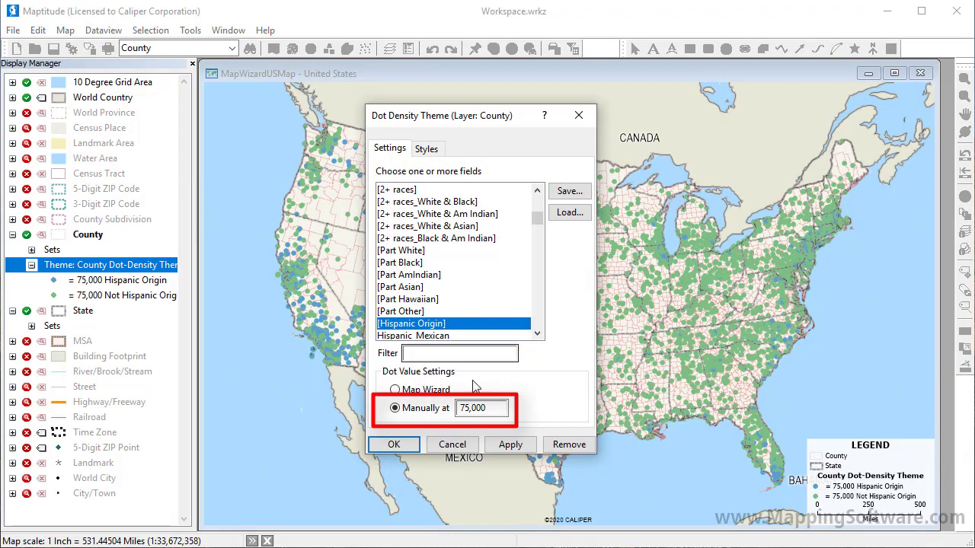
{"action": "left_click_drag", "start_coordinate": [490, 409], "coordinate": [454, 413]}
{"action": "type", "text": "4"}
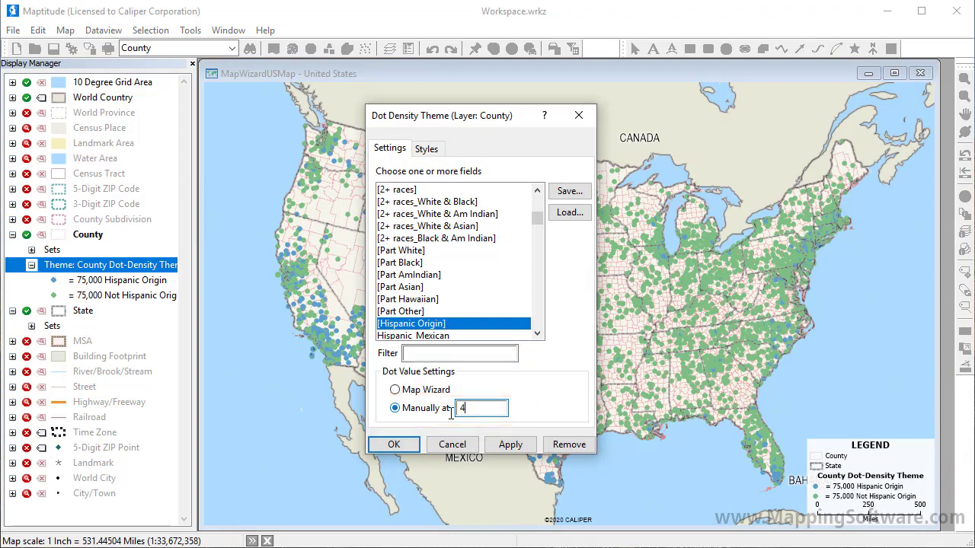
{"action": "type", "text": "0000"}
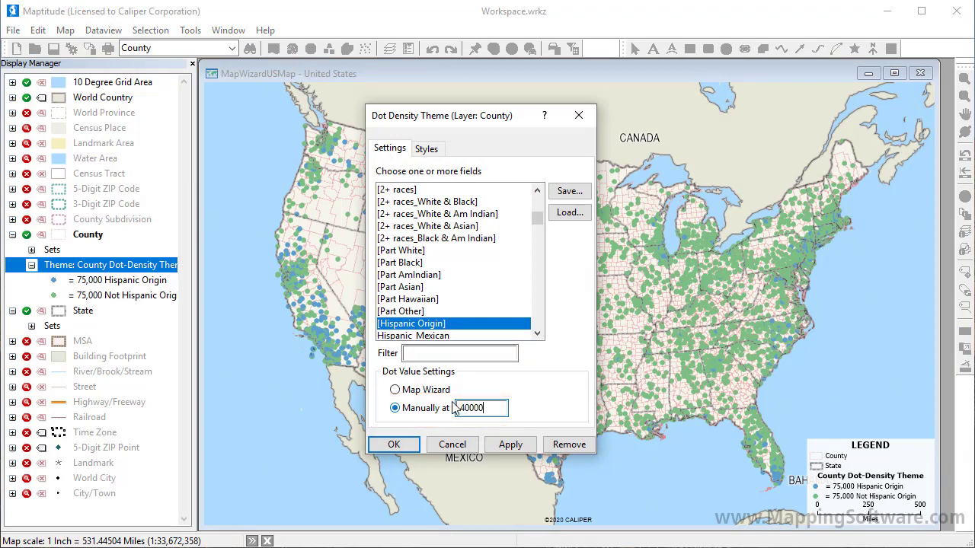
Step: Style the Hispanic Origin dots light red at size 4, copy that symbol to the other field, and apply the theme
{"action": "left_click", "coordinate": [426, 151]}
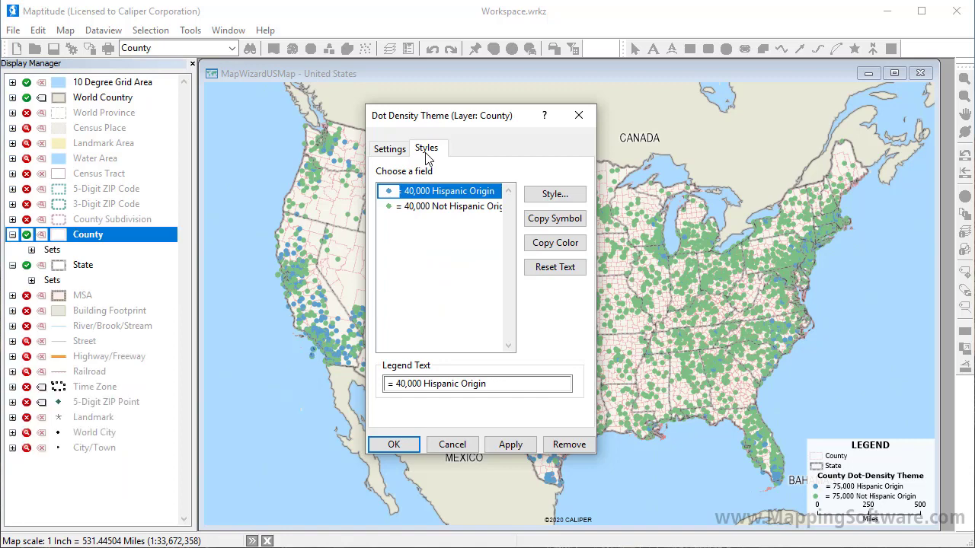
{"action": "left_click", "coordinate": [542, 195]}
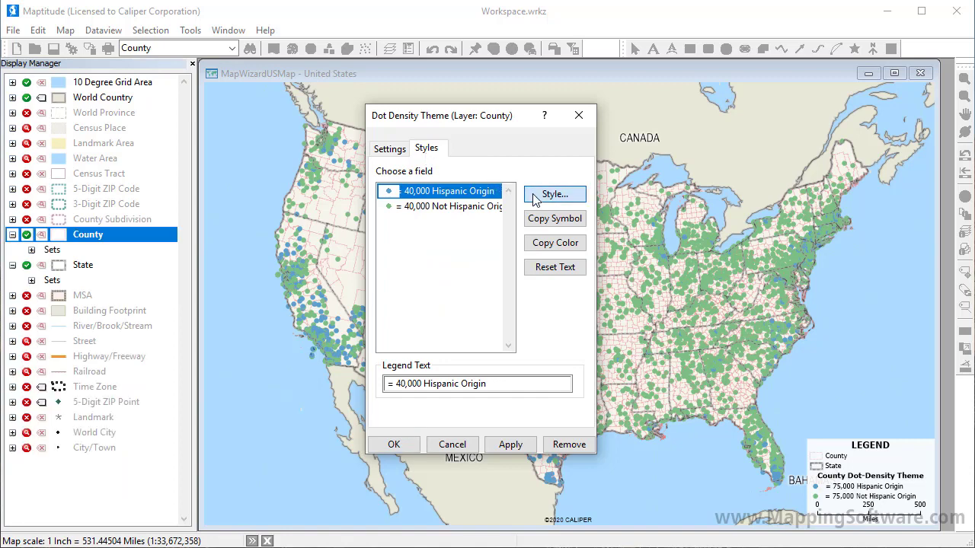
{"action": "left_click", "coordinate": [462, 239]}
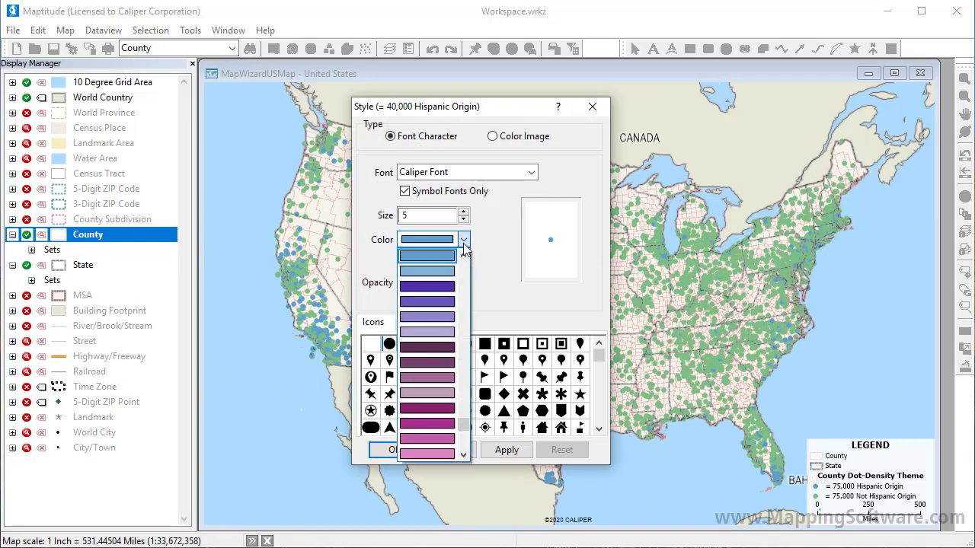
{"action": "scroll", "coordinate": [467, 447], "scroll_direction": "down", "scroll_amount": 5}
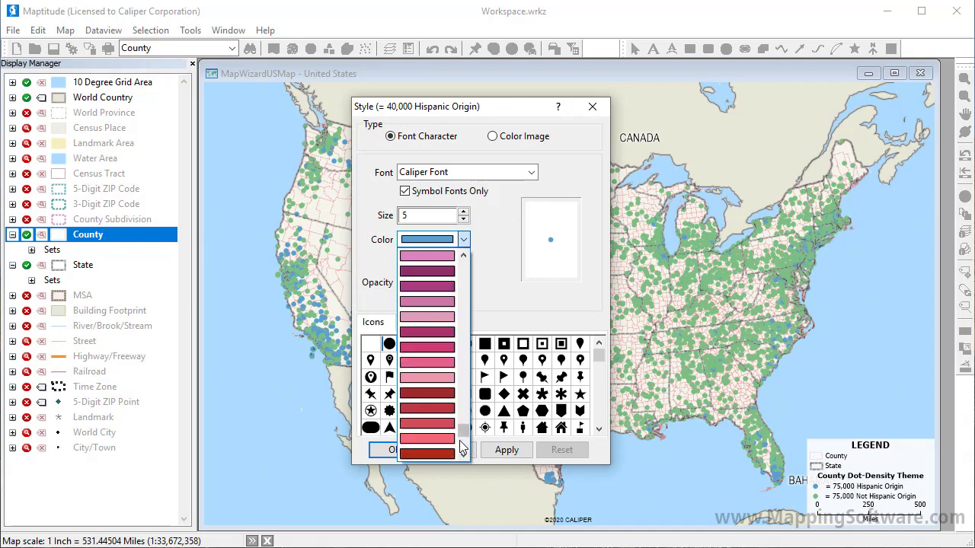
{"action": "left_click", "coordinate": [447, 449]}
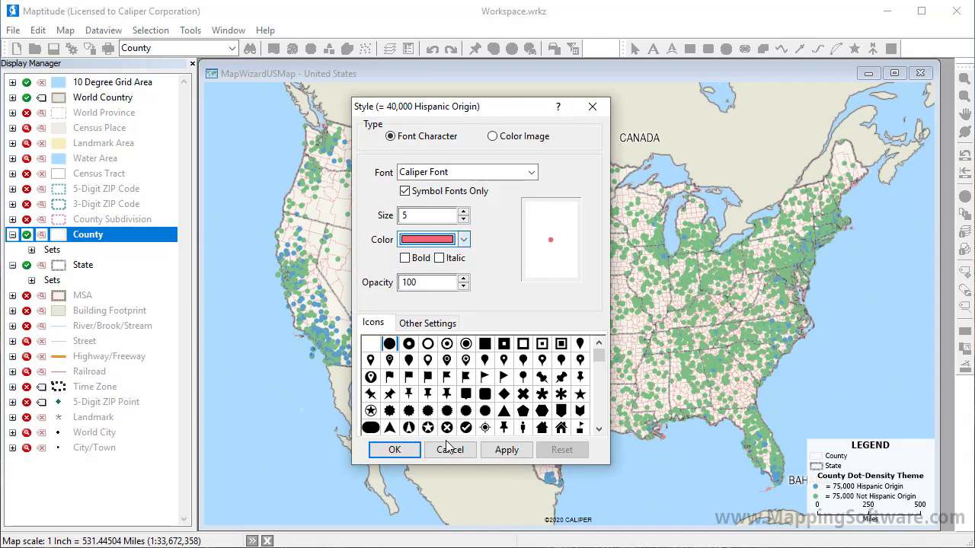
{"action": "left_click", "coordinate": [463, 220]}
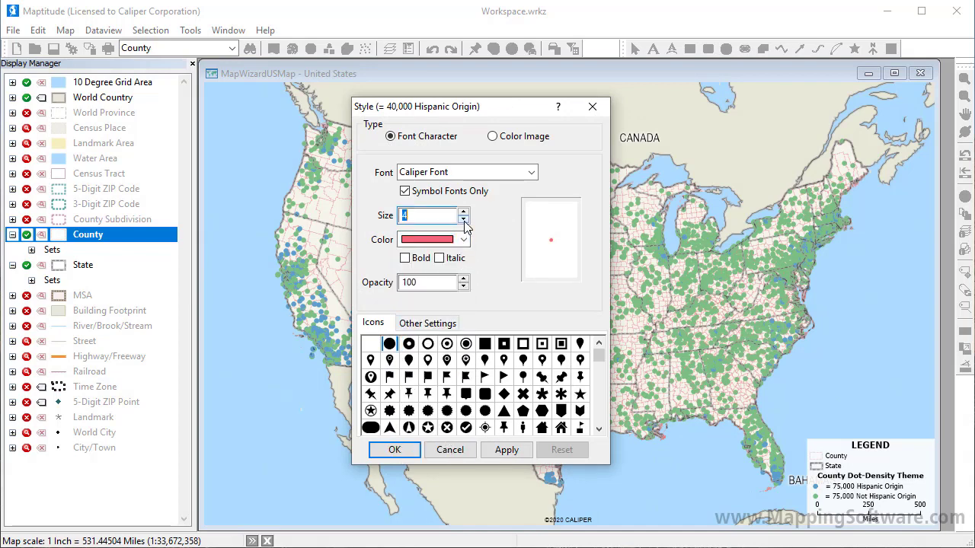
{"action": "left_click", "coordinate": [399, 449]}
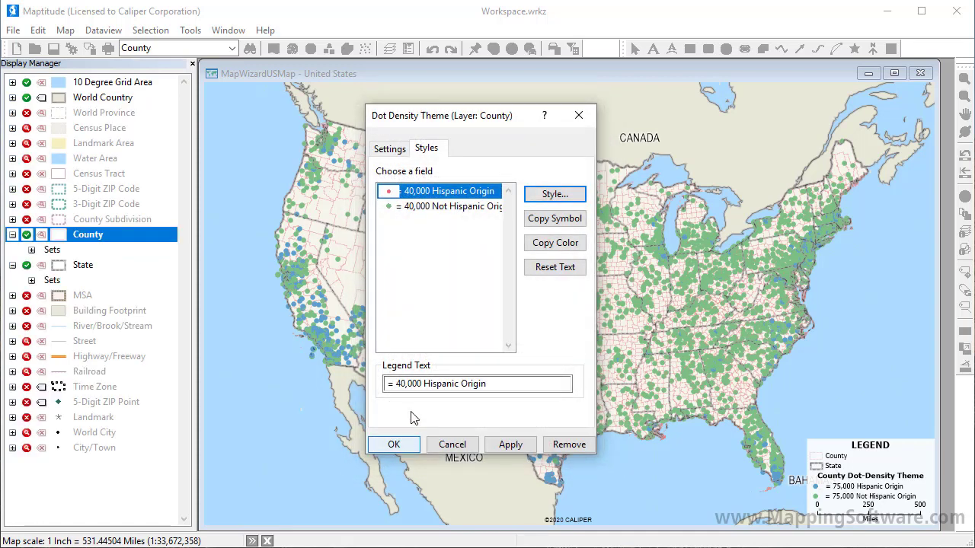
{"action": "left_click", "coordinate": [545, 225]}
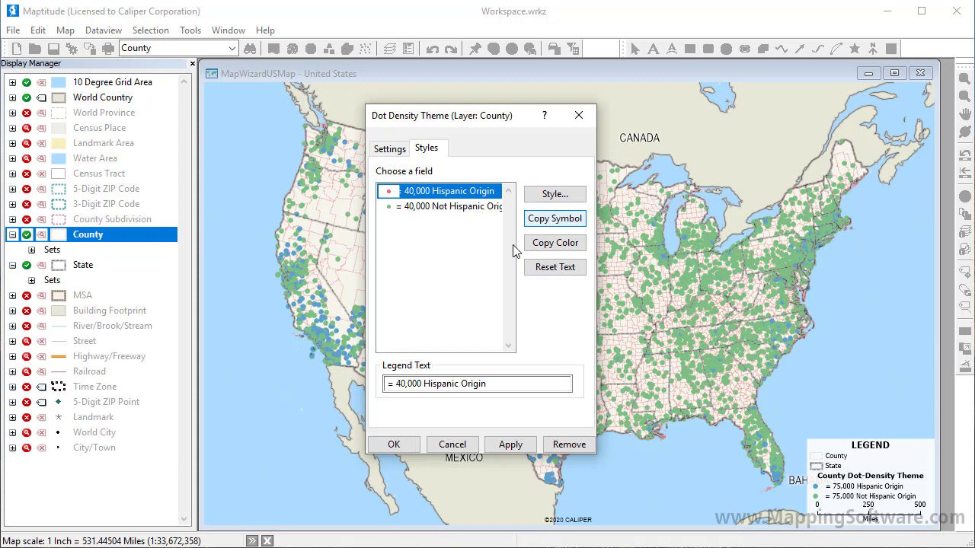
{"action": "left_click", "coordinate": [393, 444]}
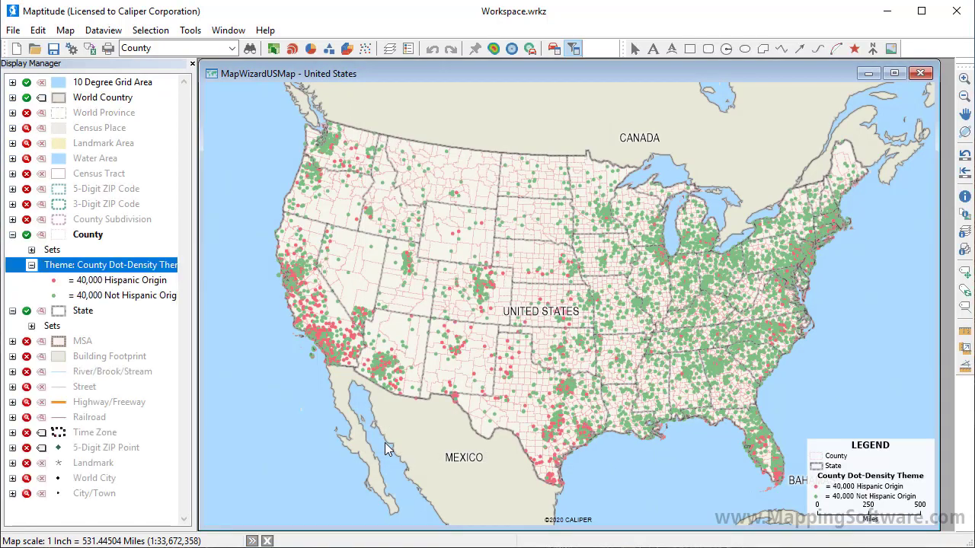
Step: Replace the county dot-density theme with a size theme on the Population field, using Map Wizard symbol sizes and the default style
{"action": "left_click", "coordinate": [363, 50]}
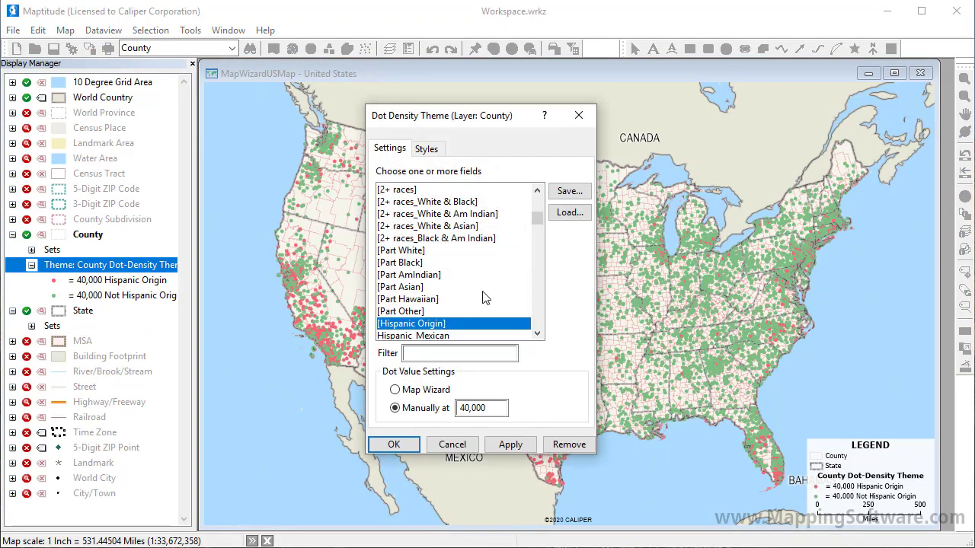
{"action": "left_click", "coordinate": [567, 444]}
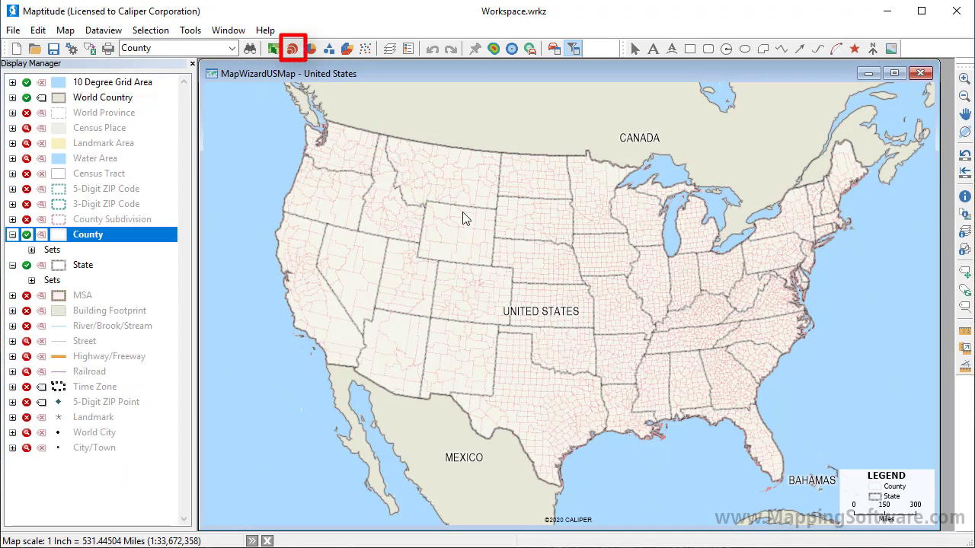
{"action": "left_click", "coordinate": [291, 52]}
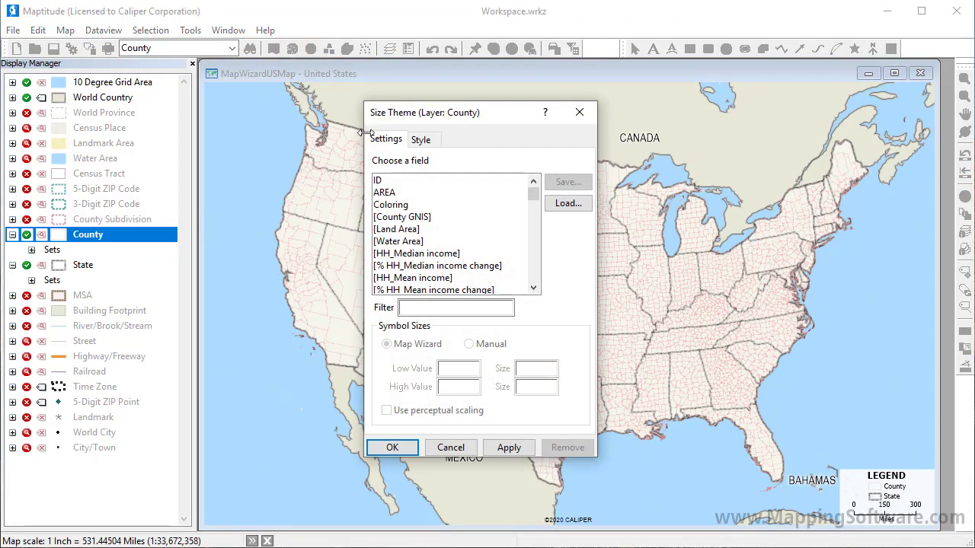
{"action": "left_click", "coordinate": [458, 307]}
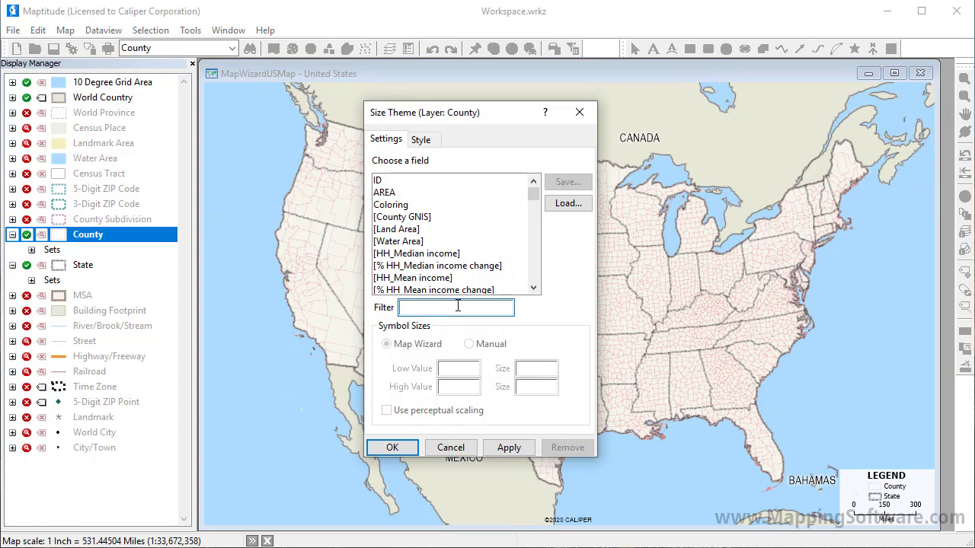
{"action": "type", "text": "pop"}
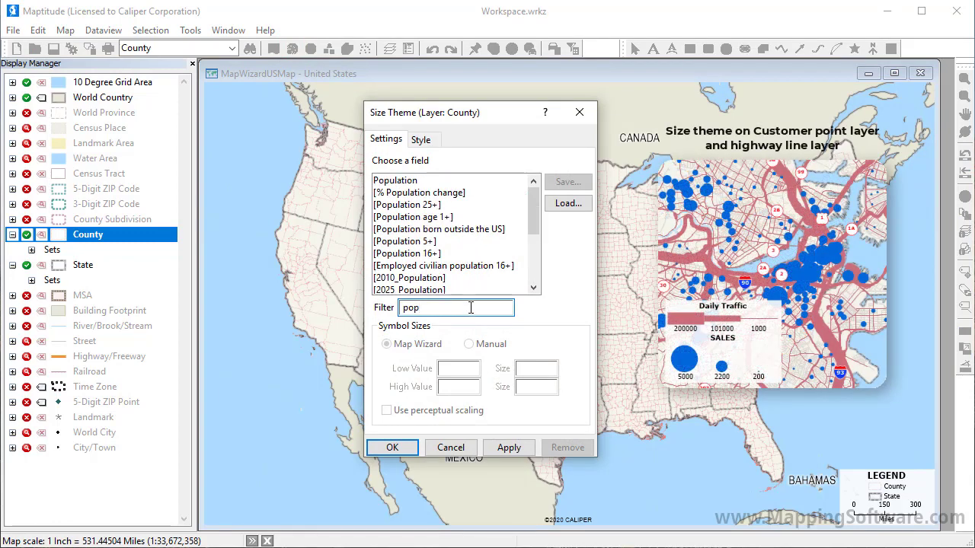
{"action": "left_click", "coordinate": [410, 182]}
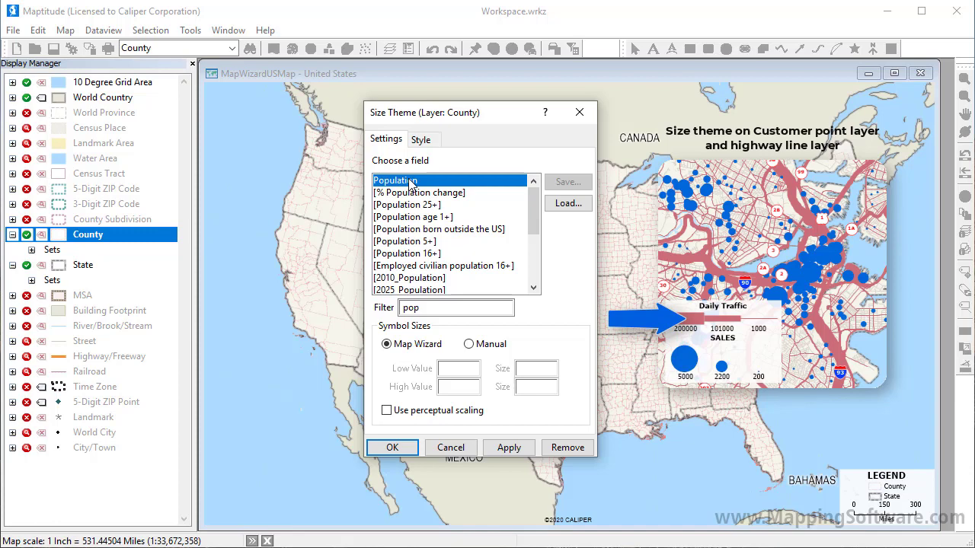
{"action": "left_click", "coordinate": [422, 141]}
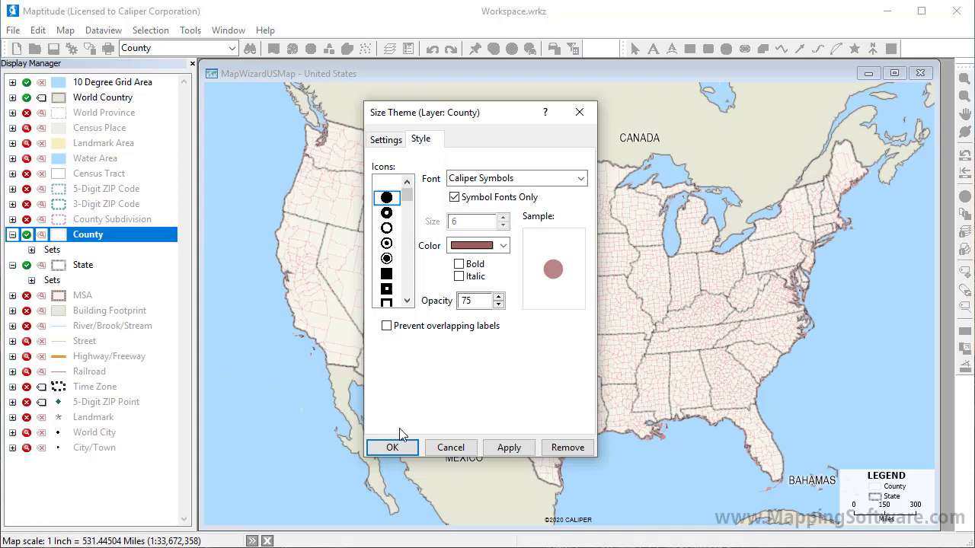
{"action": "left_click", "coordinate": [393, 448]}
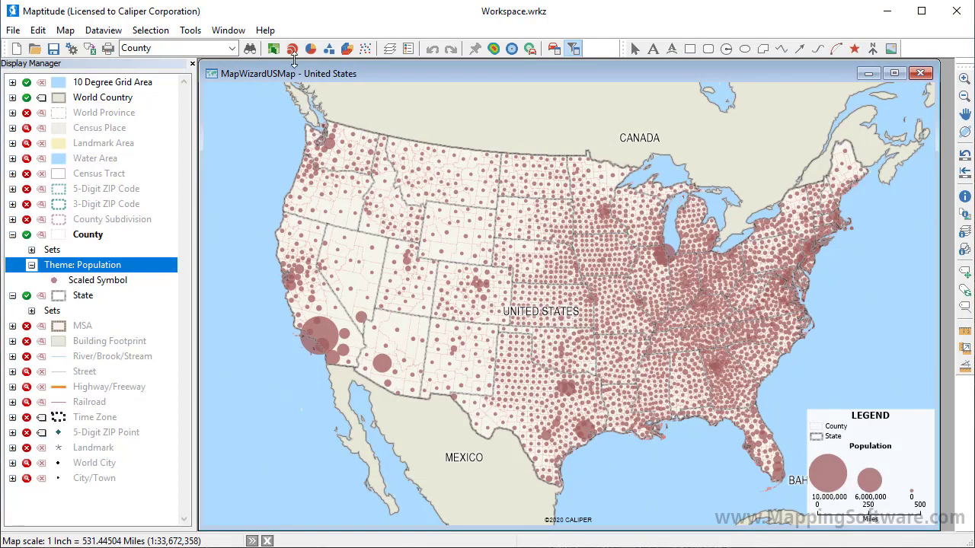
Step: Set the population theme's symbol sizes to 2 for the low value and 50 for the high value
{"action": "left_click", "coordinate": [293, 49]}
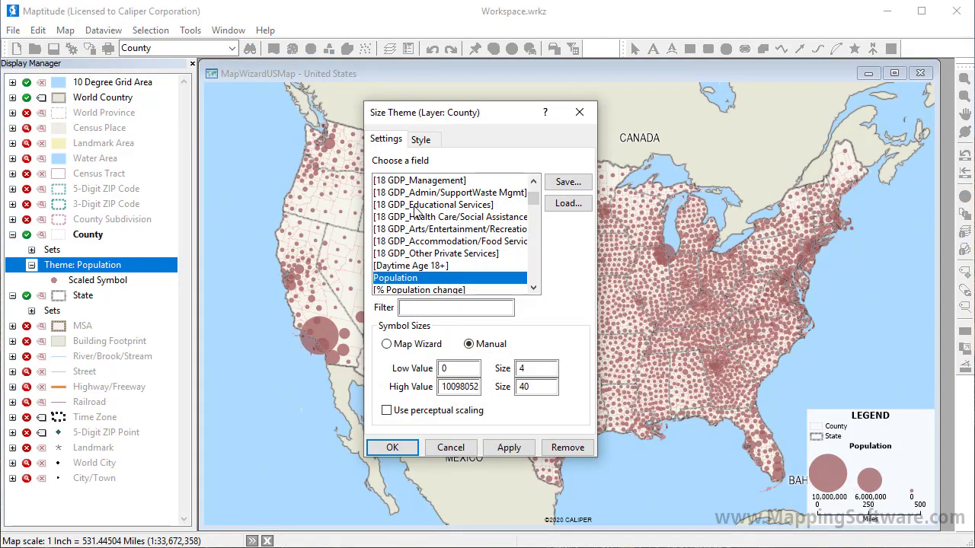
{"action": "left_click_drag", "start_coordinate": [530, 368], "coordinate": [515, 370]}
{"action": "type", "text": "2"}
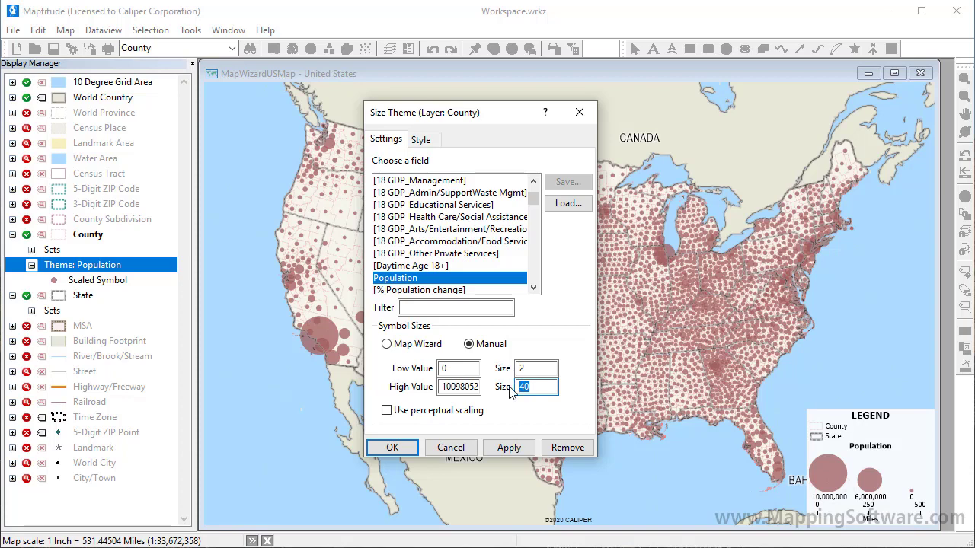
{"action": "type", "text": "50"}
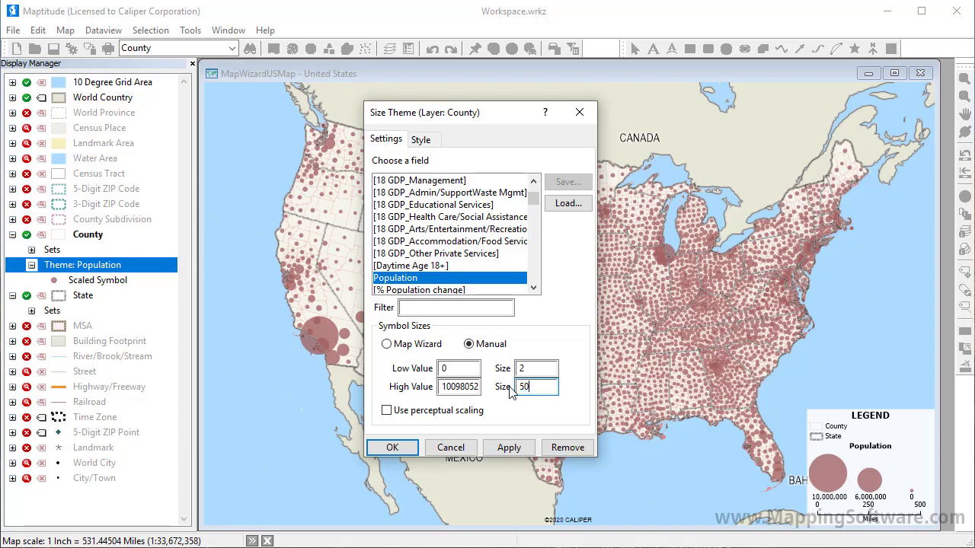
{"action": "left_click", "coordinate": [392, 449]}
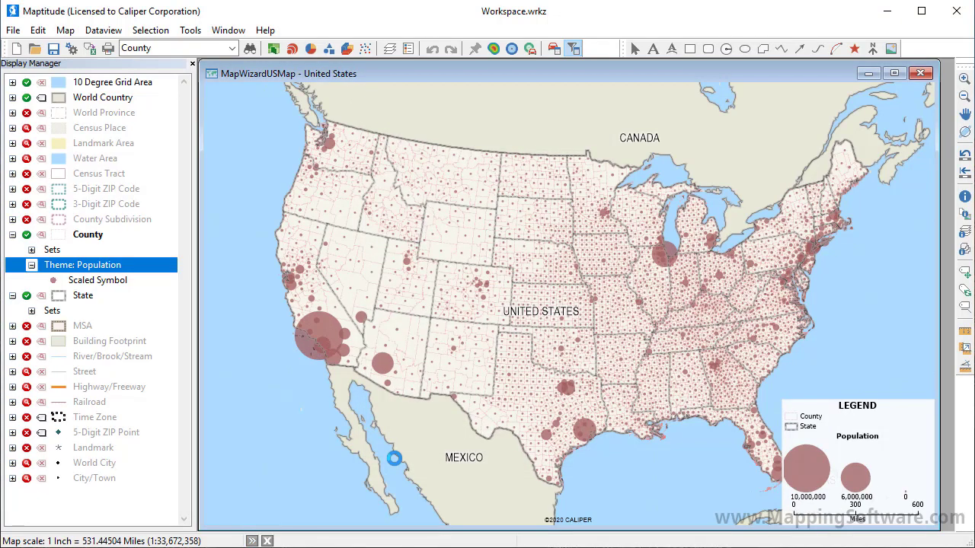